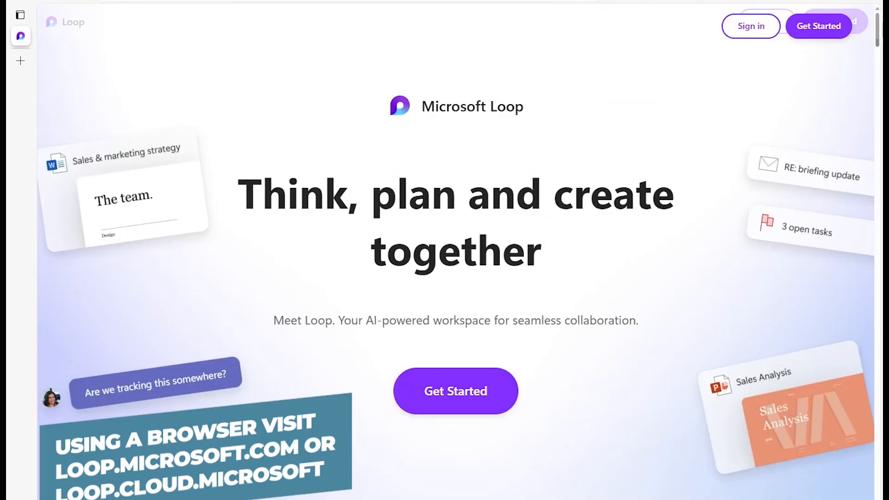
Look through the Microsoft Loop landing page down to its end.
left_click(706, 138)
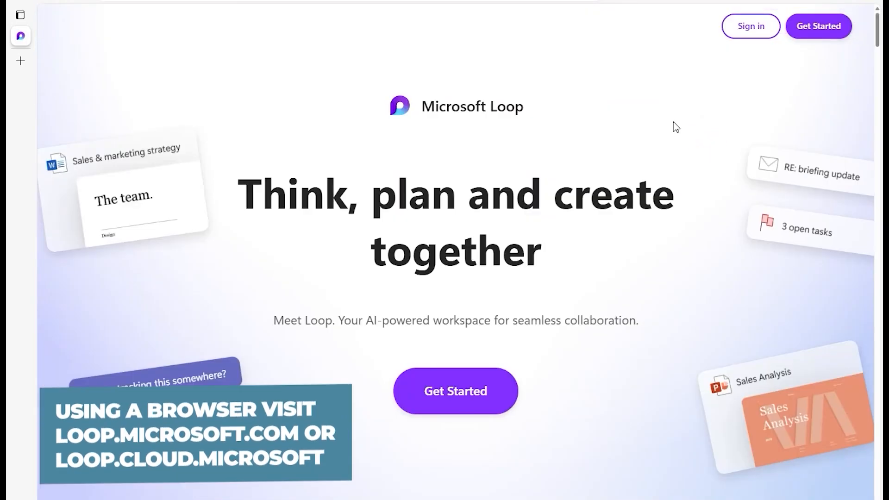
scroll(699, 114, "down", 5)
scroll(699, 115, "down", 15)
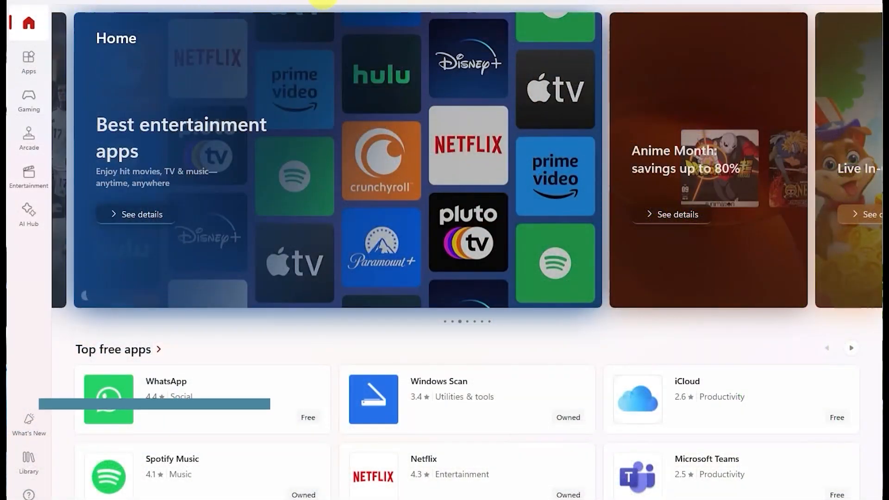
Search the Microsoft Store for "microsoft loop" and open the Microsoft Loop app's listing.
left_click(324, 2)
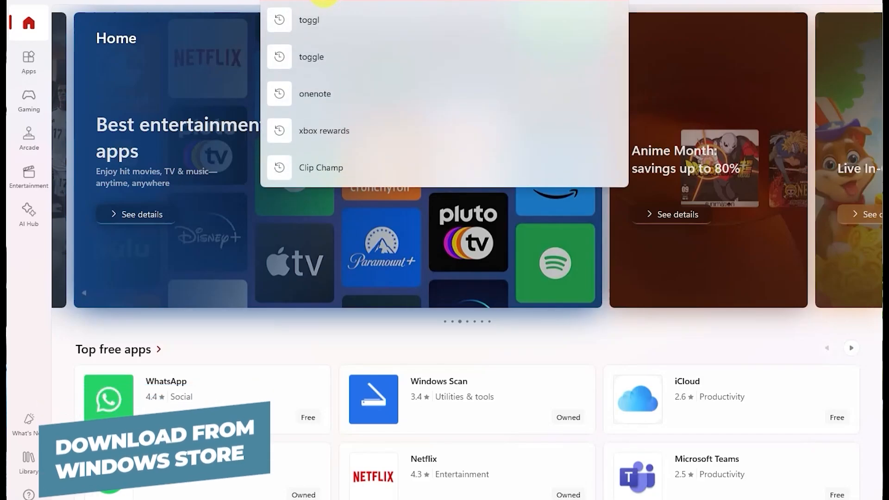
type("microsoft l")
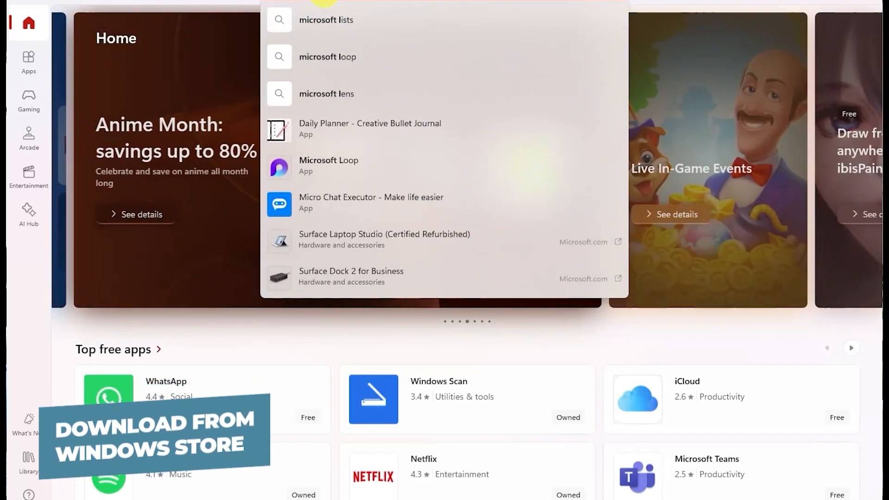
type("oop")
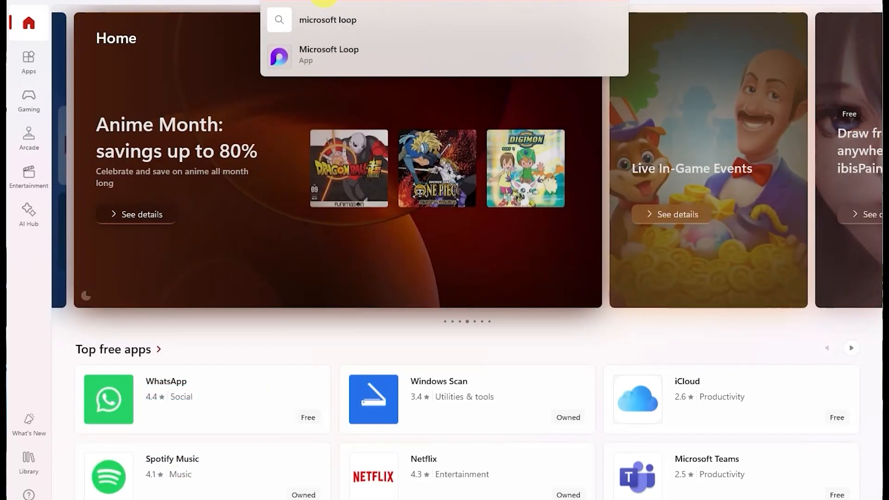
left_click(379, 62)
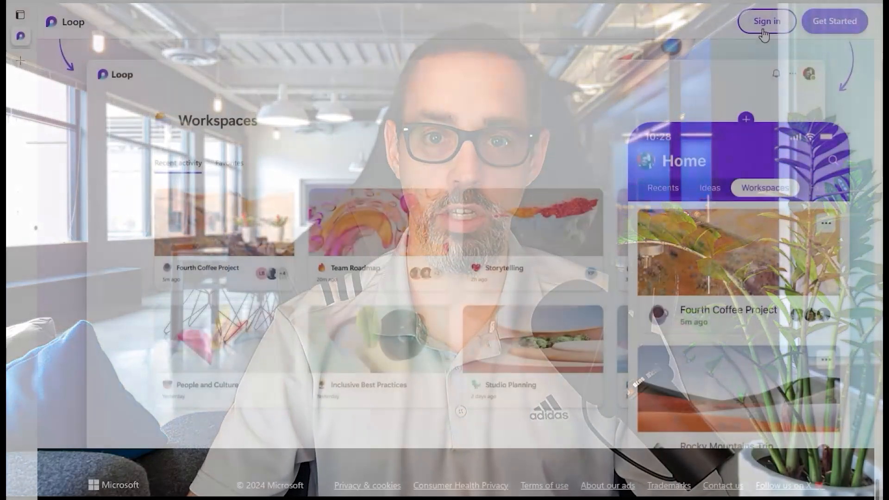
Start signing in to Loop from its website.
left_click(763, 31)
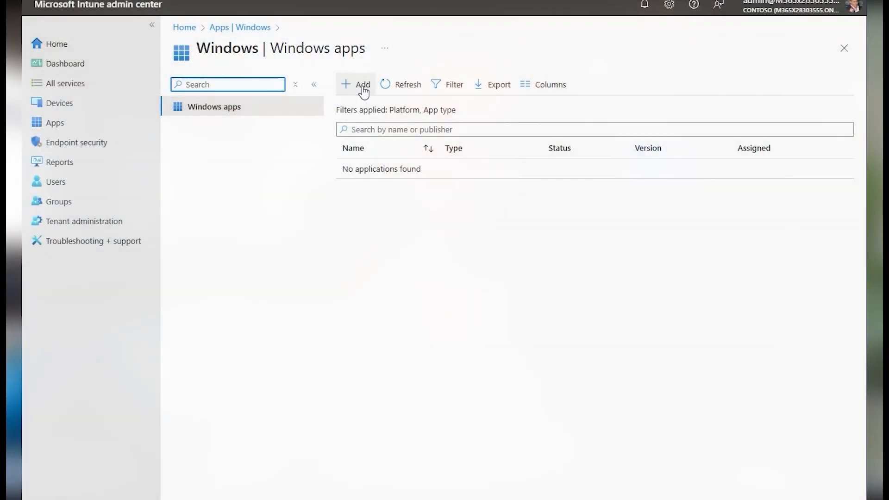
In the Intune admin center, start adding a Windows app of the type Microsoft Store app (new).
left_click(363, 88)
left_click(847, 87)
left_click(625, 123)
left_click(542, 489)
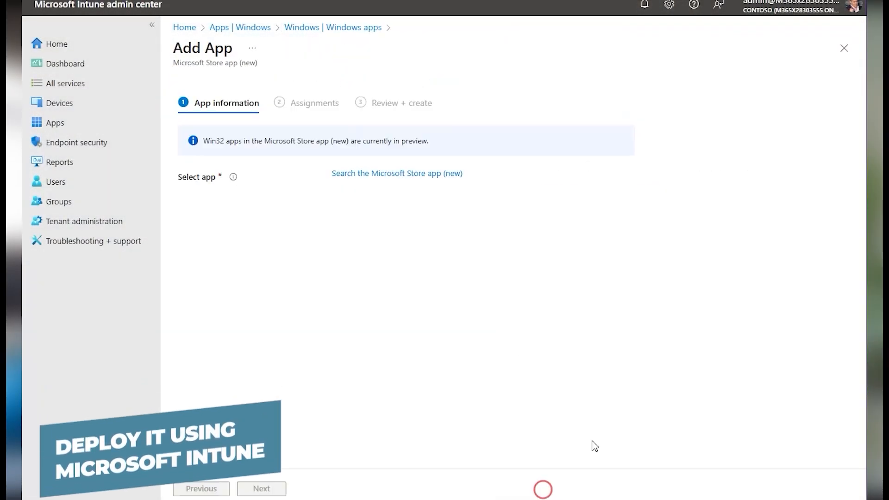
Search the Microsoft Store catalogue for "Loop" and select Microsoft Loop as the app to deploy.
left_click(368, 178)
type("Loop")
left_click(424, 115)
left_click(370, 486)
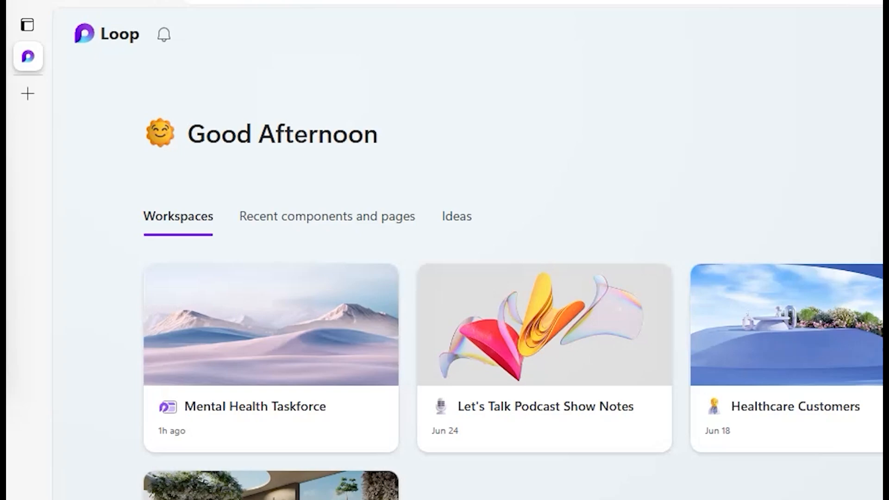
View the unread notifications on the Loop home page and close the list.
left_click(166, 44)
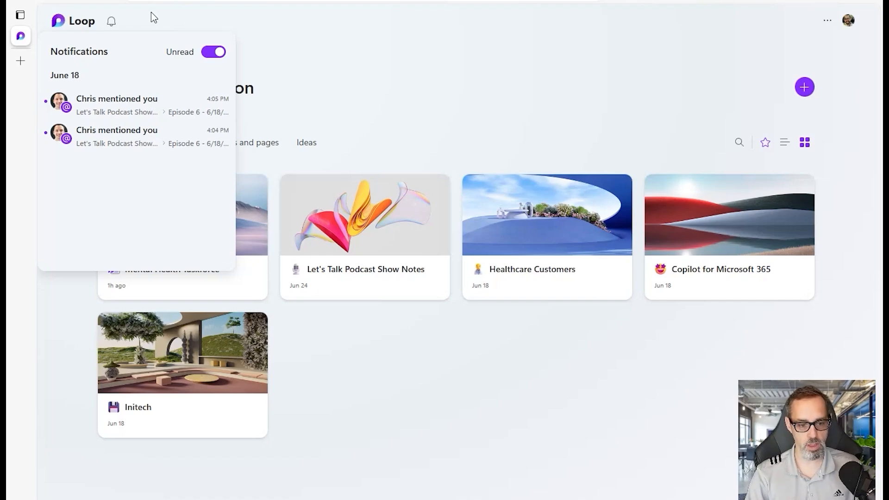
left_click(121, 26)
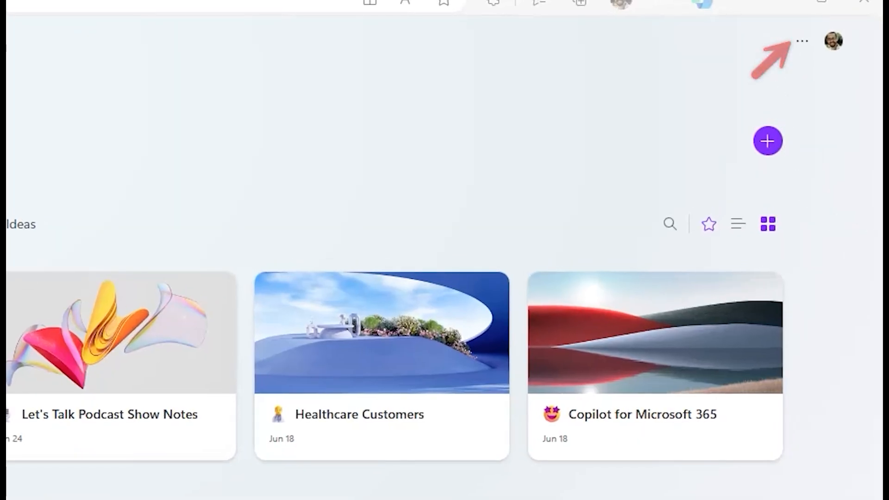
Read through Loop's What's new announcement under the help and feedback options and close it.
left_click(800, 42)
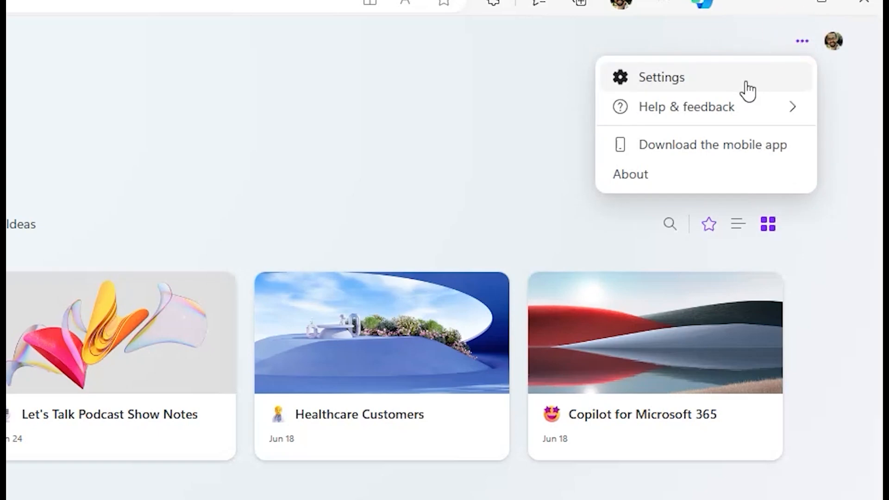
mouse_move(773, 113)
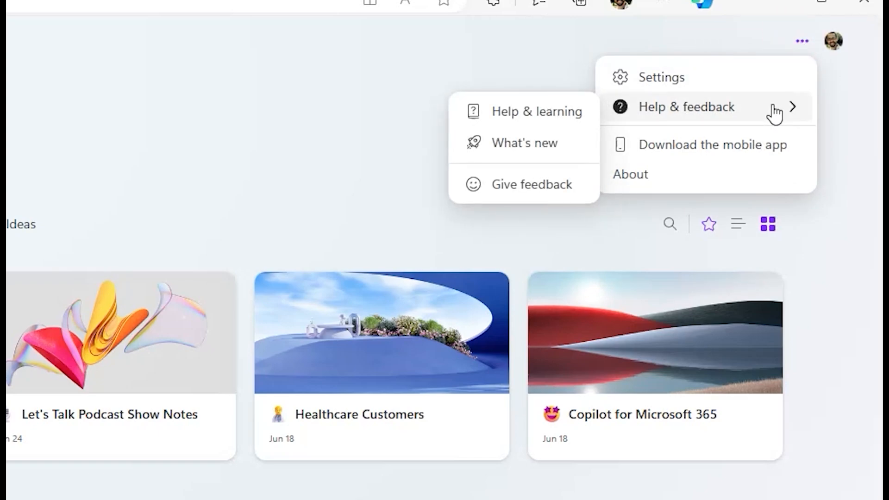
left_click(535, 147)
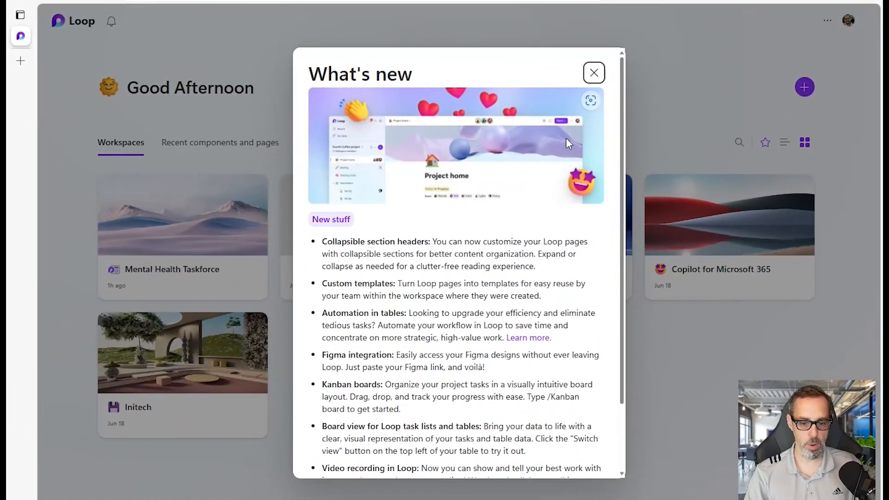
scroll(551, 112, "down", 3)
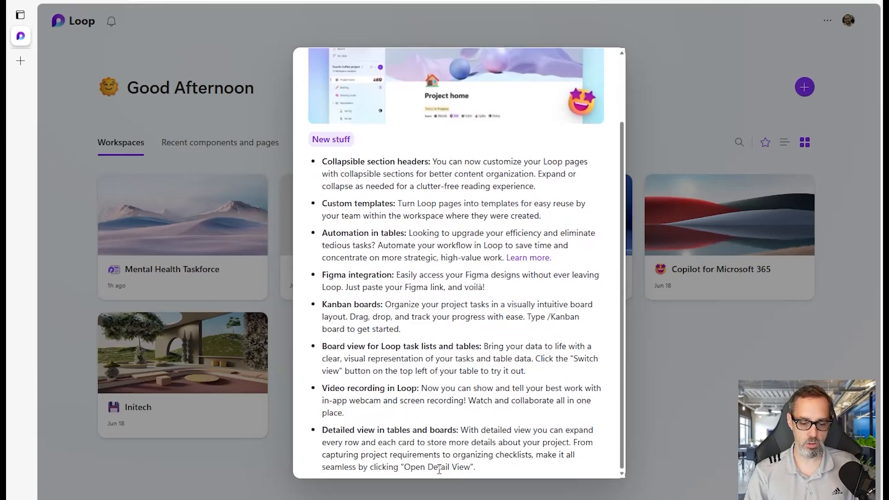
scroll(562, 383, "up", 3)
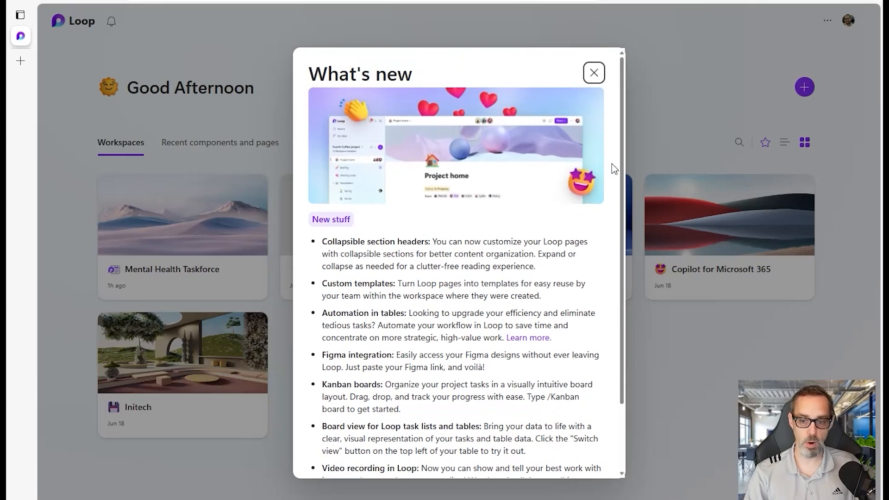
left_click(593, 74)
Try the Dark theme in Loop's general settings and switch back to the System theme.
left_click(827, 20)
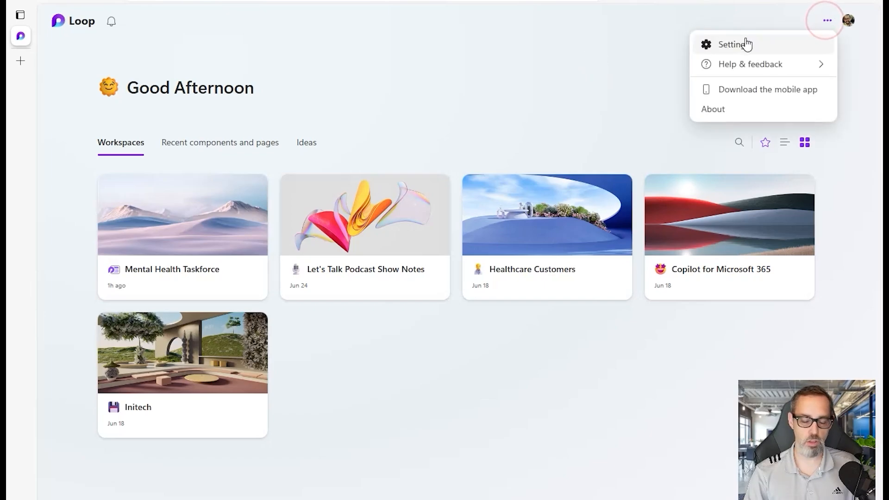
left_click(785, 49)
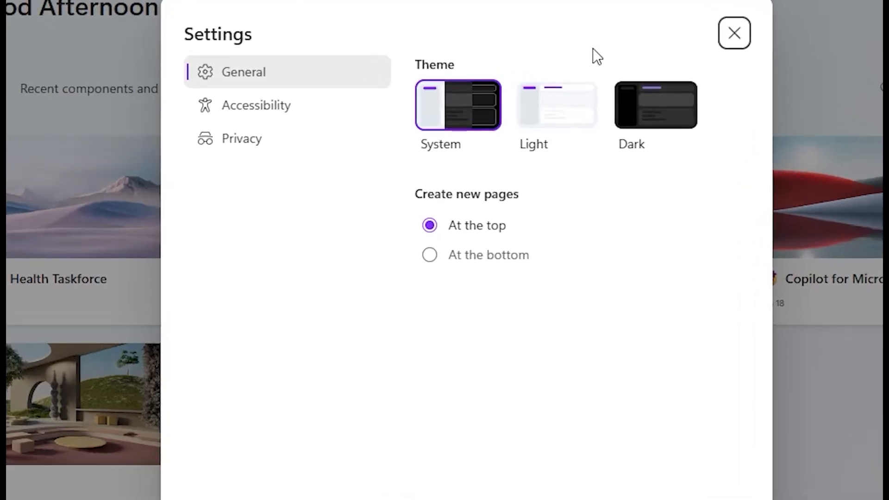
left_click(686, 111)
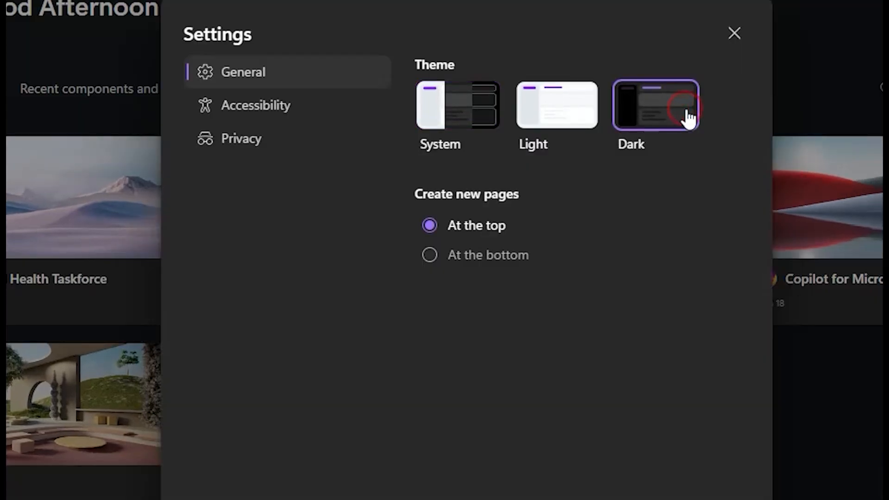
left_click(451, 112)
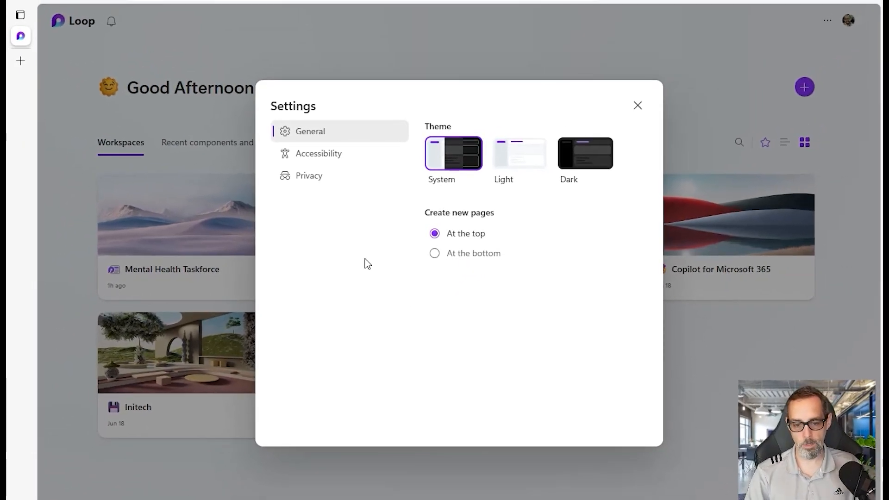
Review the Accessibility and Privacy settings, return to the General settings and close the dialog.
left_click(338, 155)
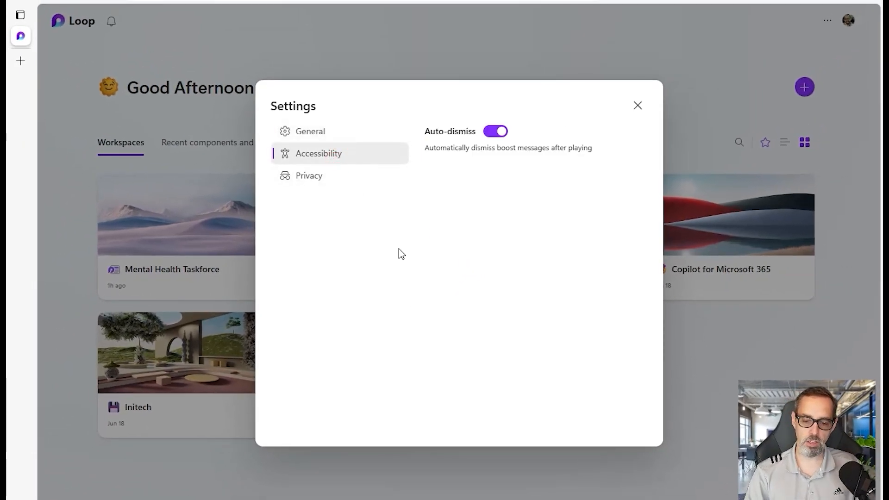
left_click(323, 183)
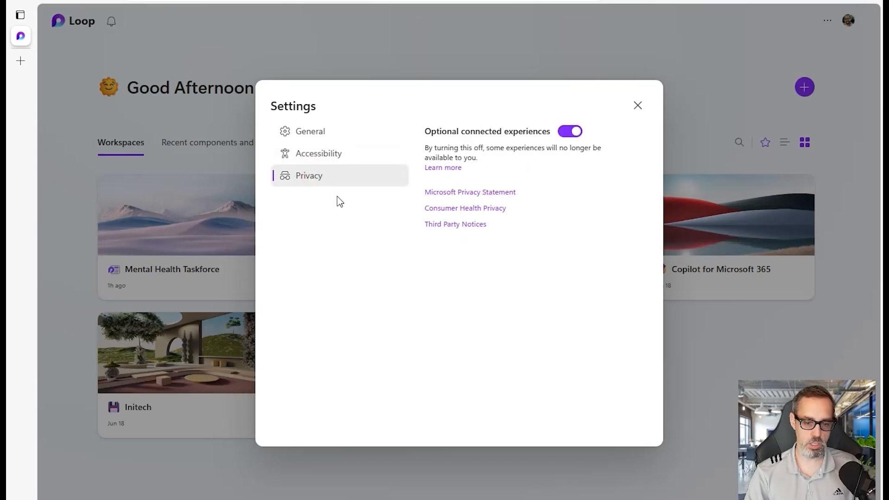
left_click(307, 132)
left_click(637, 106)
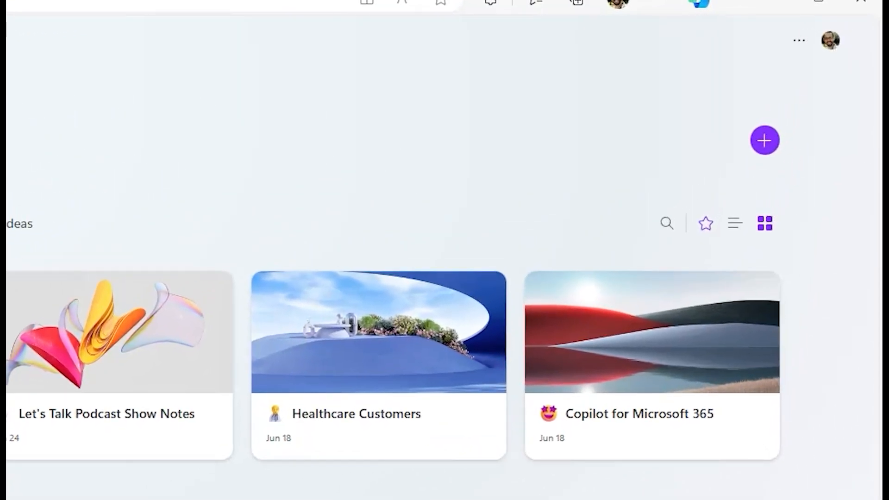
View the account options for signing out and close them without signing out.
left_click(829, 40)
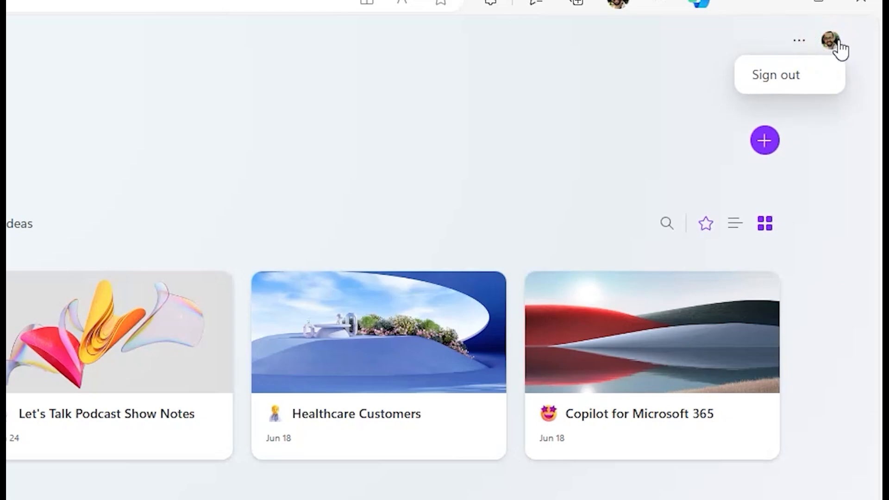
left_click(620, 87)
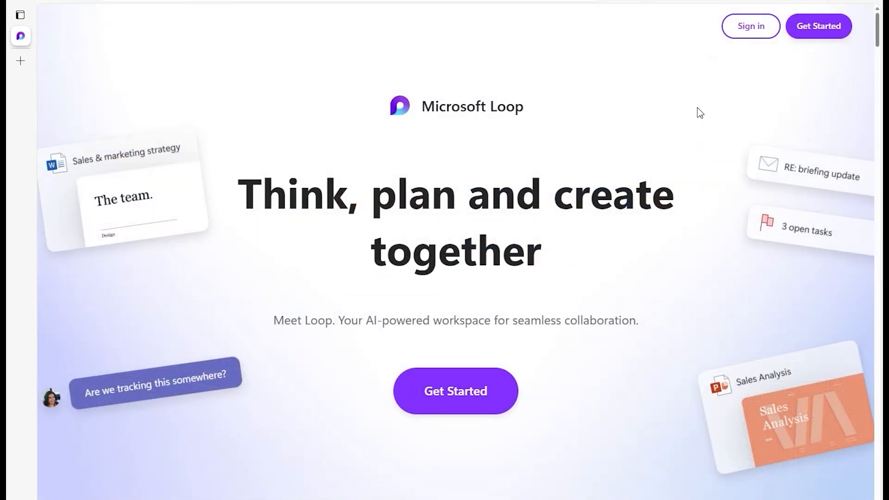
Look down the Loop landing page and sign in to reach the workspaces home.
scroll(699, 113, "down", 15)
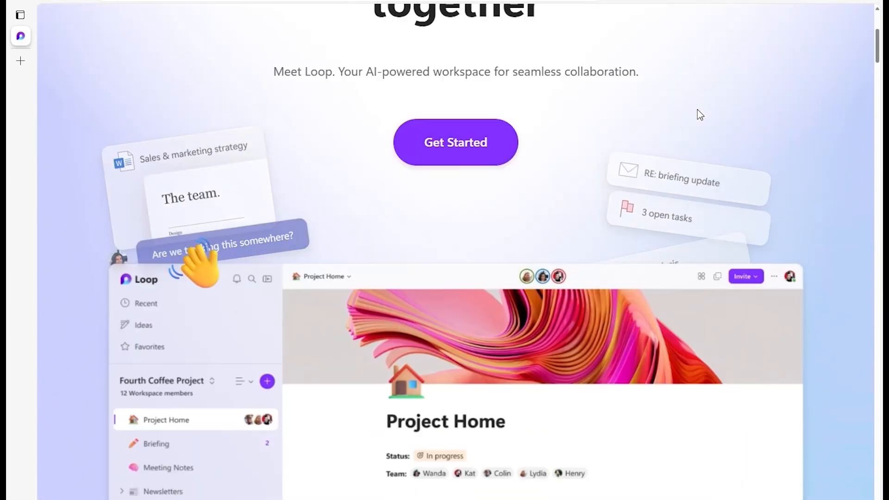
scroll(699, 114, "down", 15)
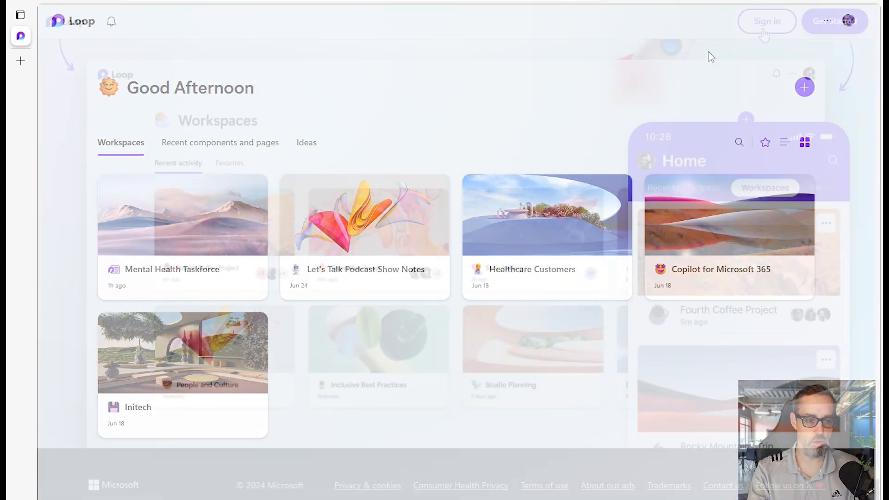
left_click(764, 23)
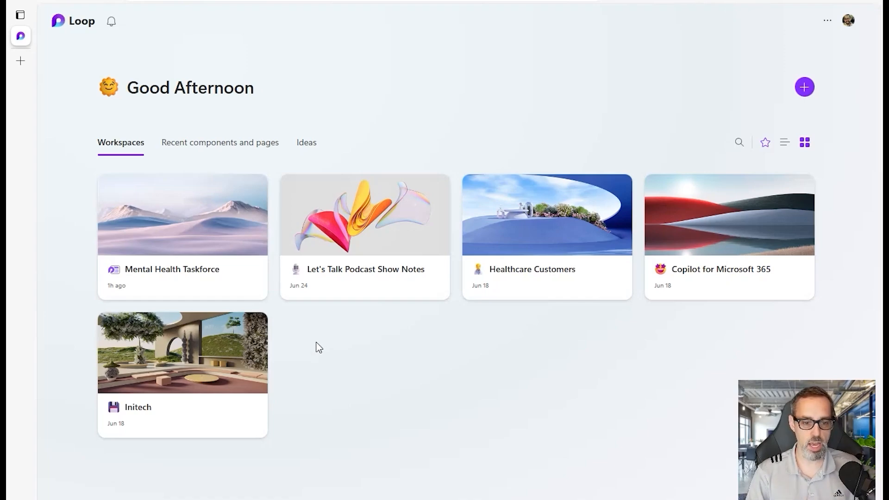
View the form for creating a new workspace and leave it without creating one.
left_click(805, 88)
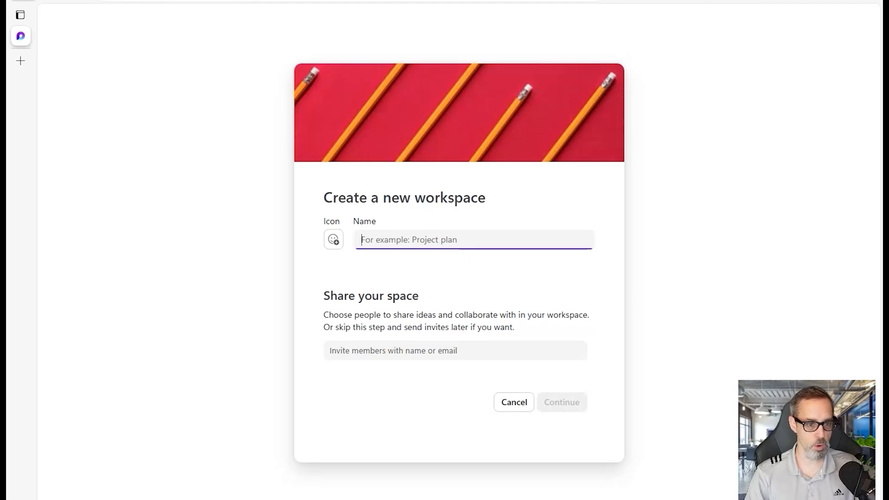
key("Escape")
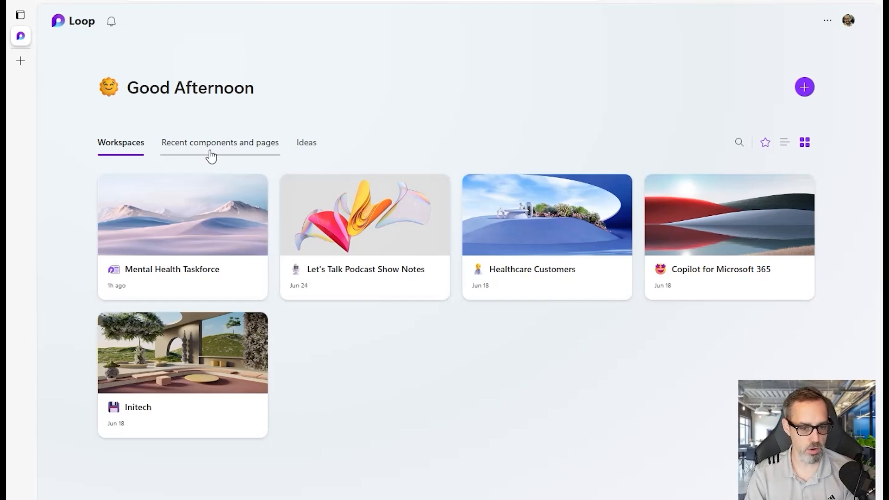
Browse the recent components and pages, open the whiteboard session recap from May 14, and dismiss the Add to Loop workspace tip.
left_click(211, 155)
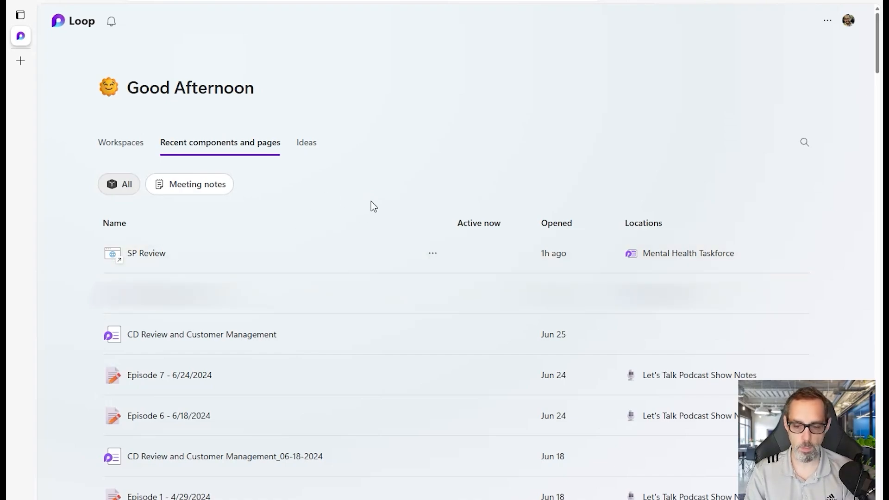
scroll(370, 201, "down", 10)
scroll(455, 268, "down", 10)
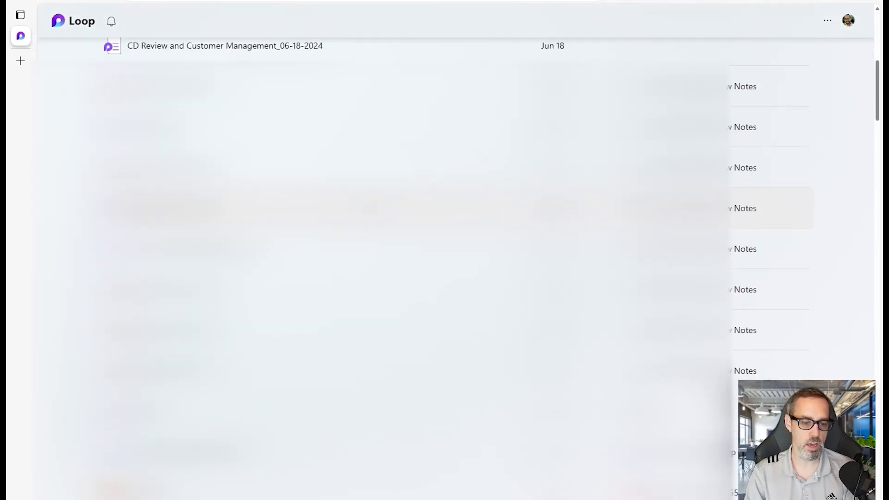
scroll(456, 268, "down", 5)
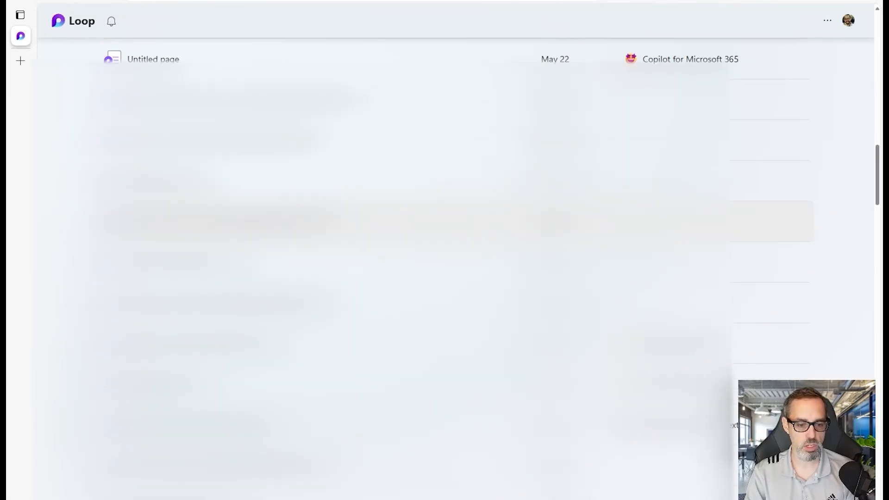
left_click(184, 181)
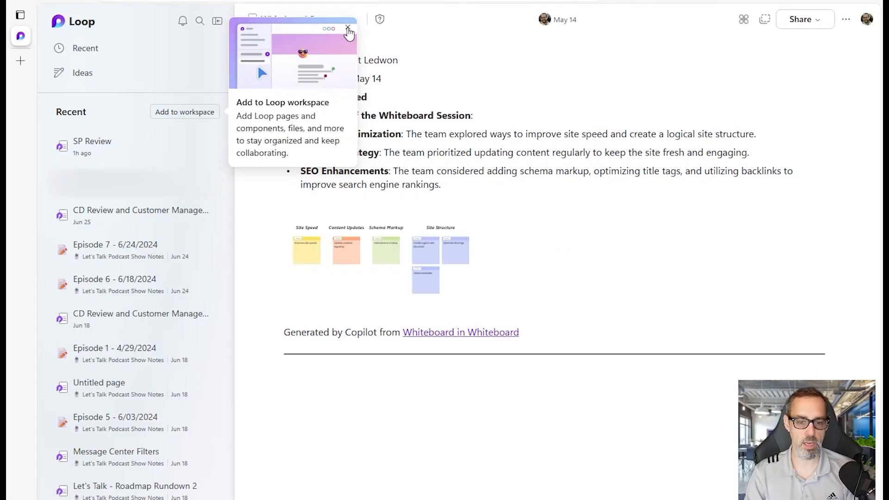
left_click(348, 27)
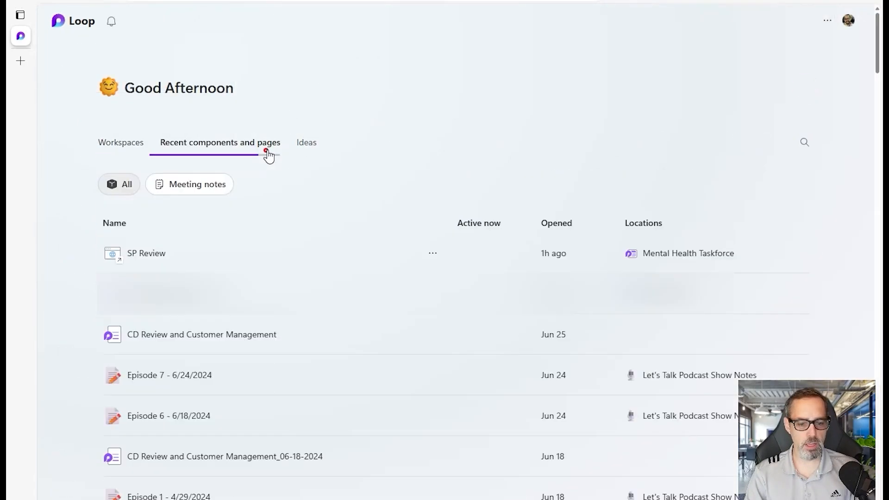
Filter the recent components and pages to meeting notes and view the CD Review and Customer Management note under Meeting notes.
left_click(266, 150)
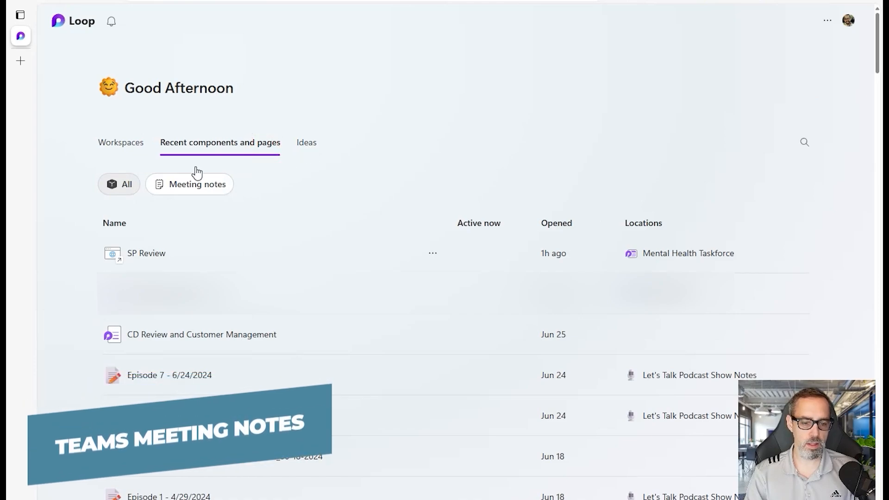
left_click(170, 183)
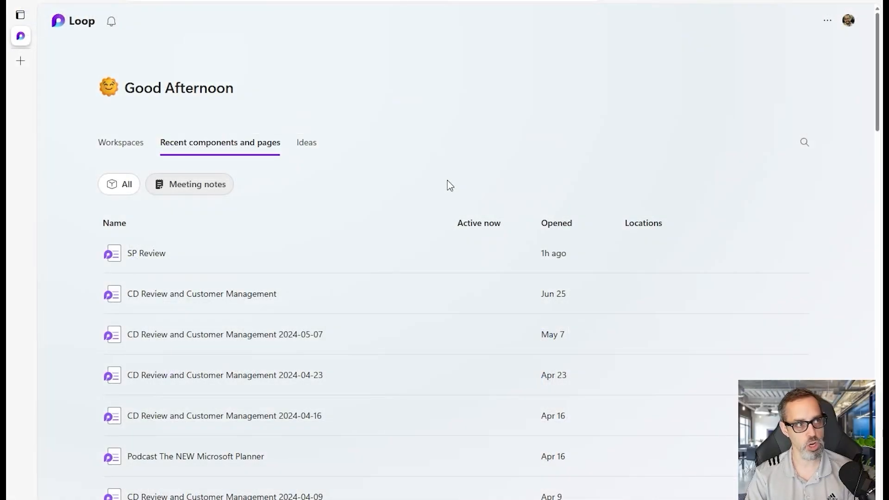
left_click(144, 106)
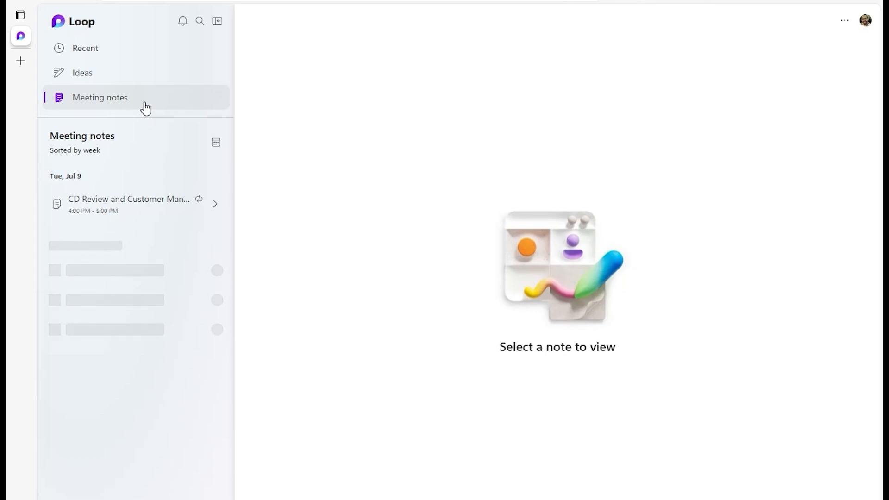
left_click(175, 217)
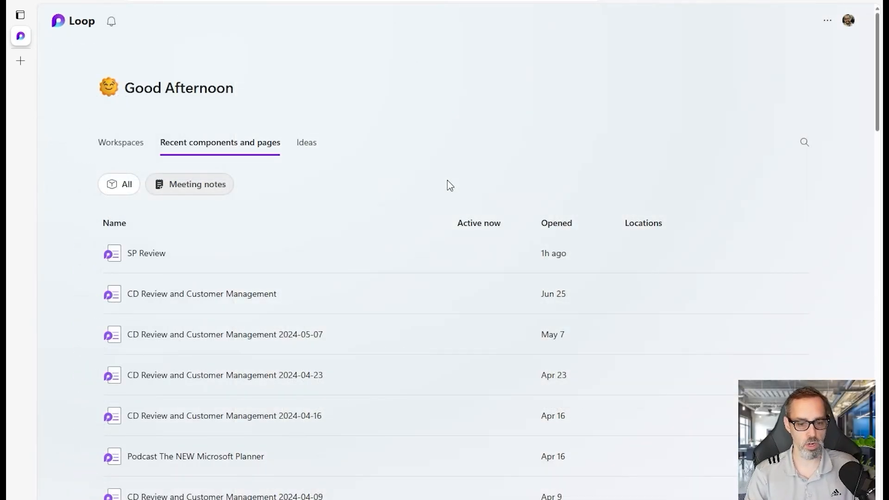
Create a new component in Ideas titled "This is my loop component" and give it the compass icon.
left_click(308, 149)
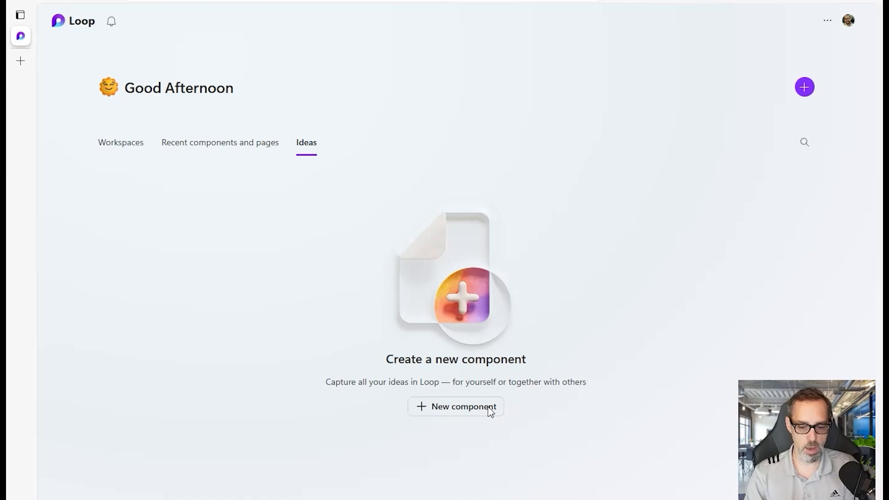
left_click(481, 406)
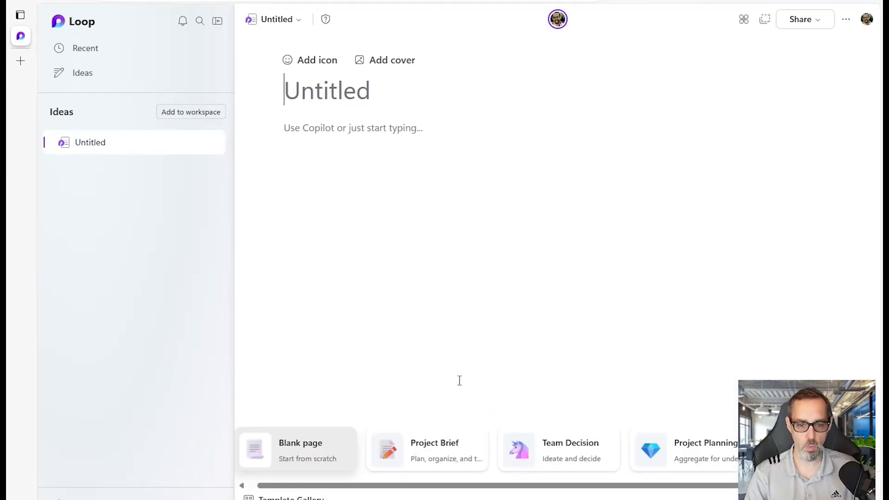
type("This is my loop component")
left_click(320, 59)
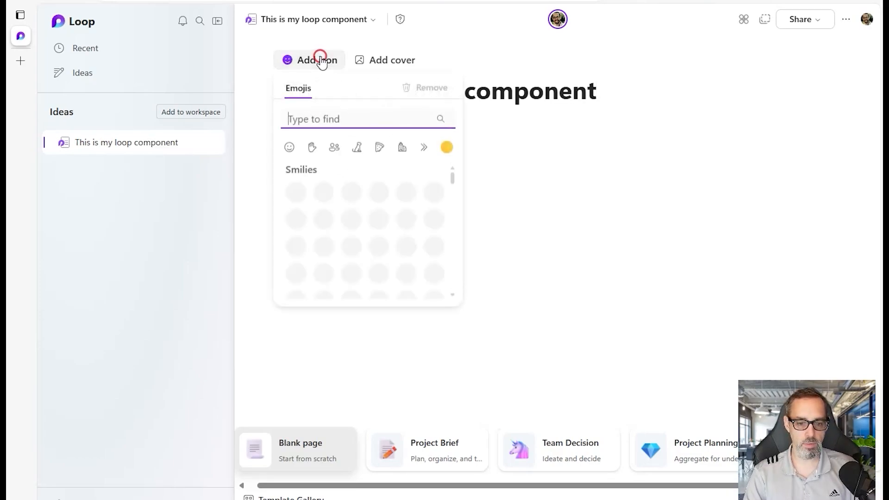
left_click(402, 148)
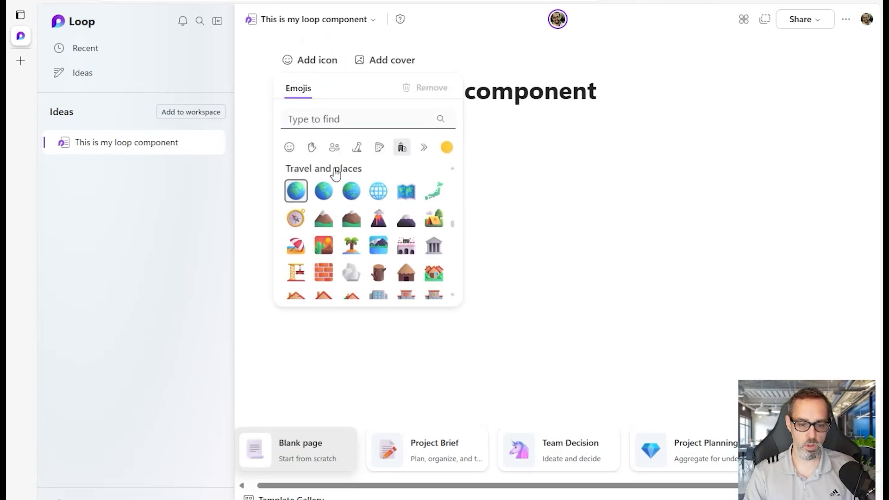
left_click(294, 219)
Cycle through random stock images and add the red image with yellow pencils as the component's cover.
left_click(375, 102)
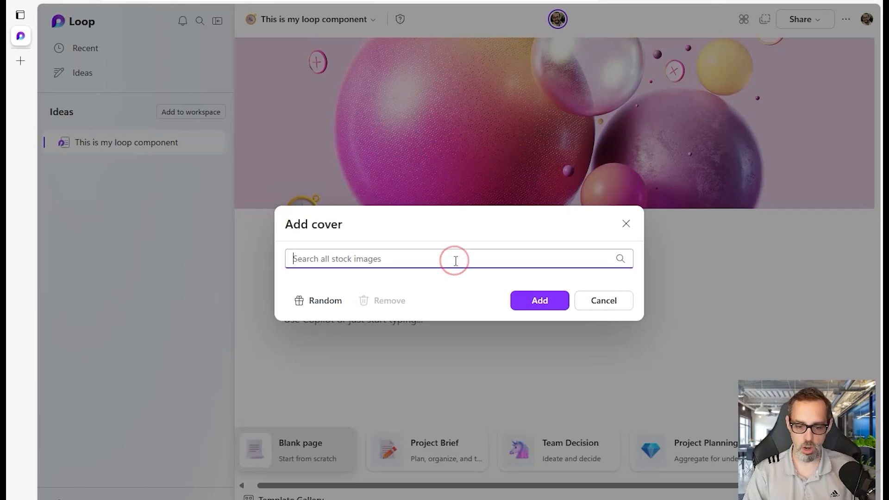
left_click(331, 303)
left_click(331, 304)
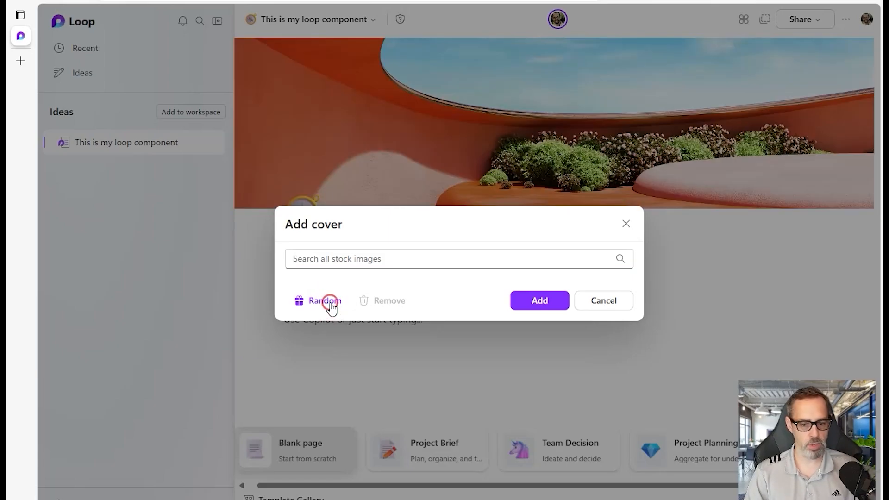
left_click(331, 304)
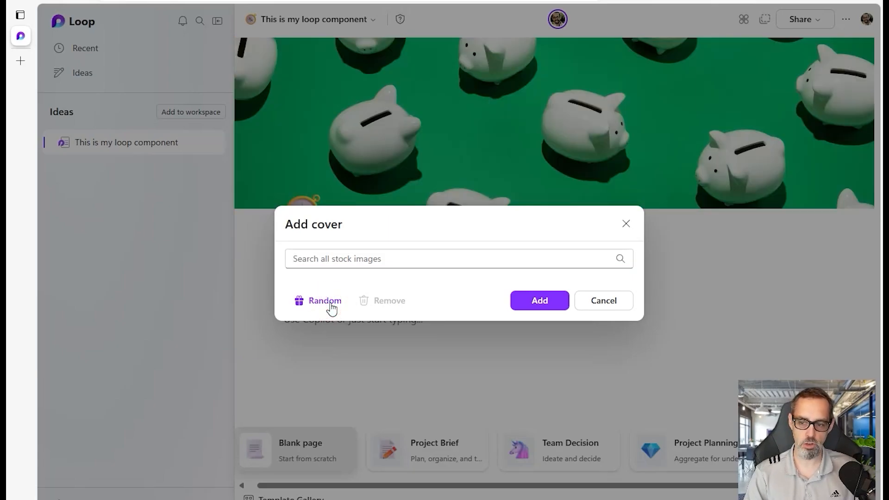
left_click(330, 304)
left_click(438, 258)
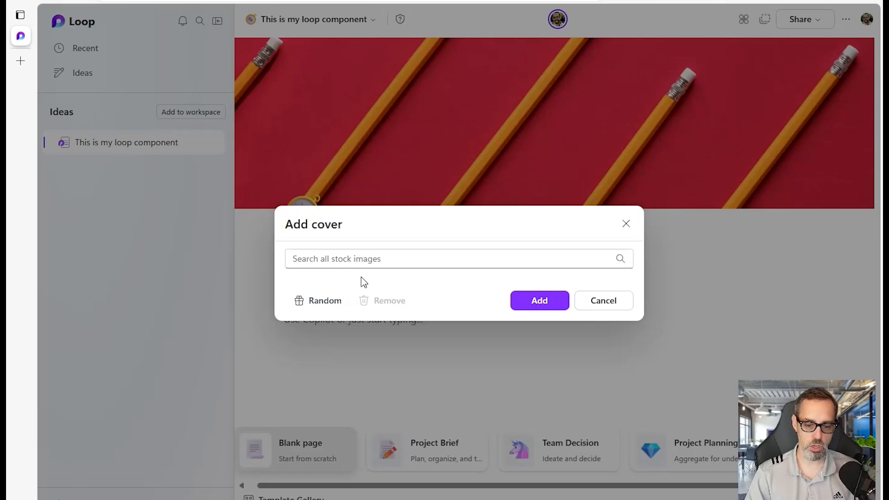
left_click(540, 300)
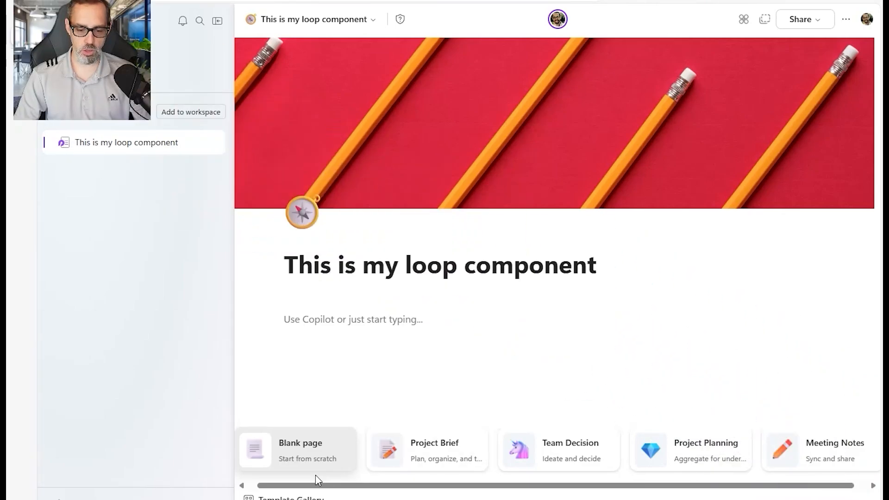
Look over the page templates offered for the component and return to the Loop workspaces home.
left_click_drag(318, 484, 521, 494)
left_click_drag(580, 493, 282, 494)
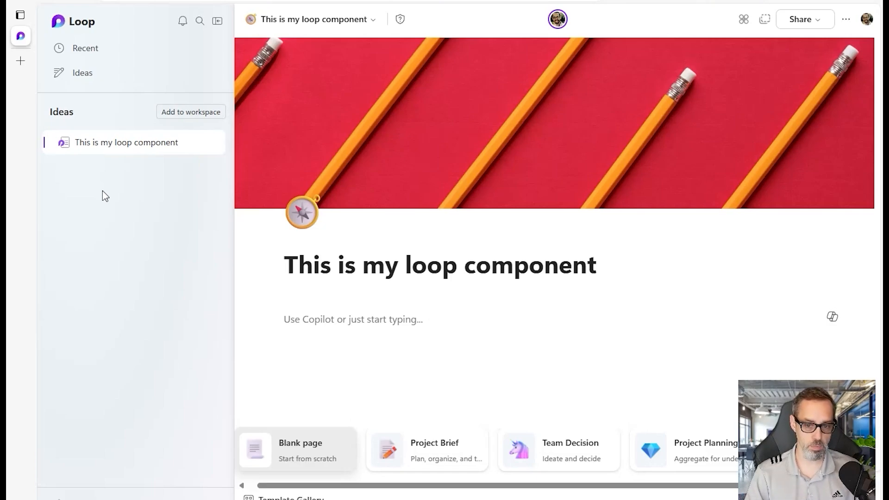
left_click(83, 22)
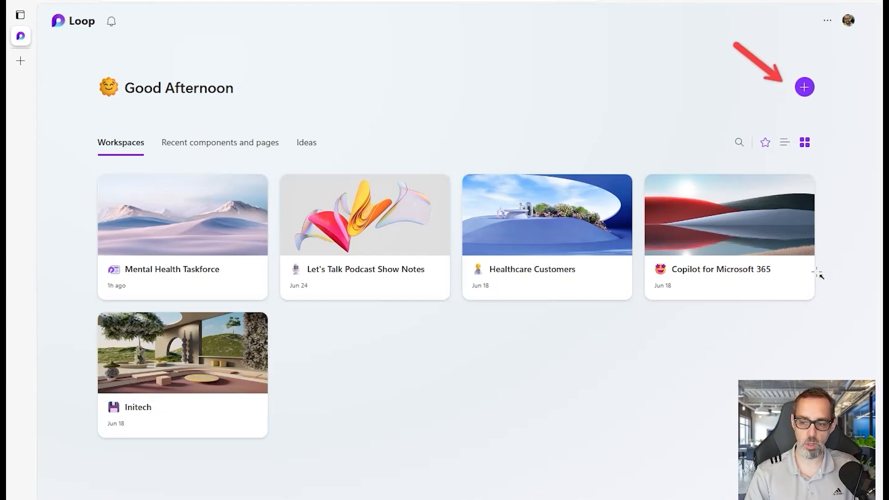
Start a new workspace named "My New Loop Workspace for Copilot" and choose an emoji icon for it.
left_click(805, 86)
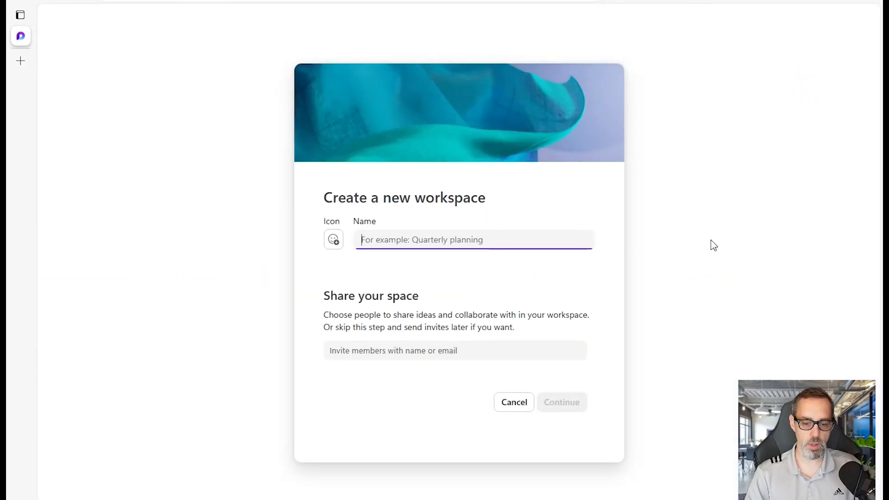
type("My New Loop Workspace for Copilot")
left_click(451, 351)
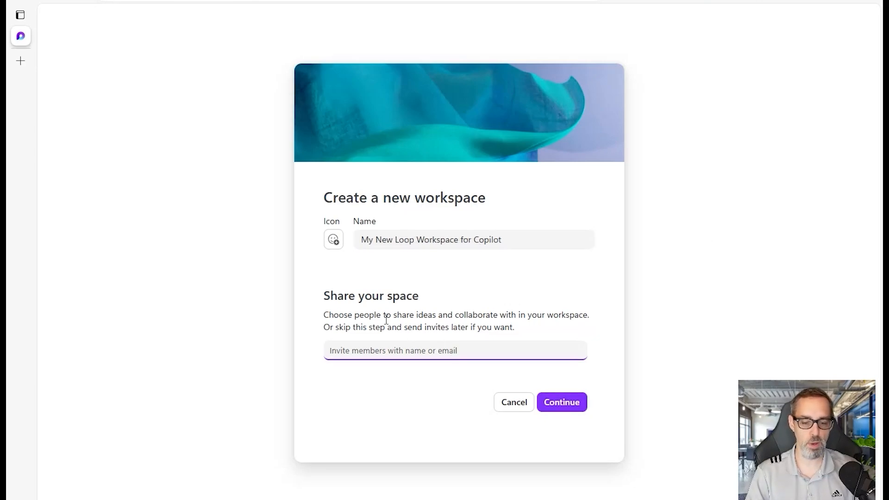
left_click(334, 237)
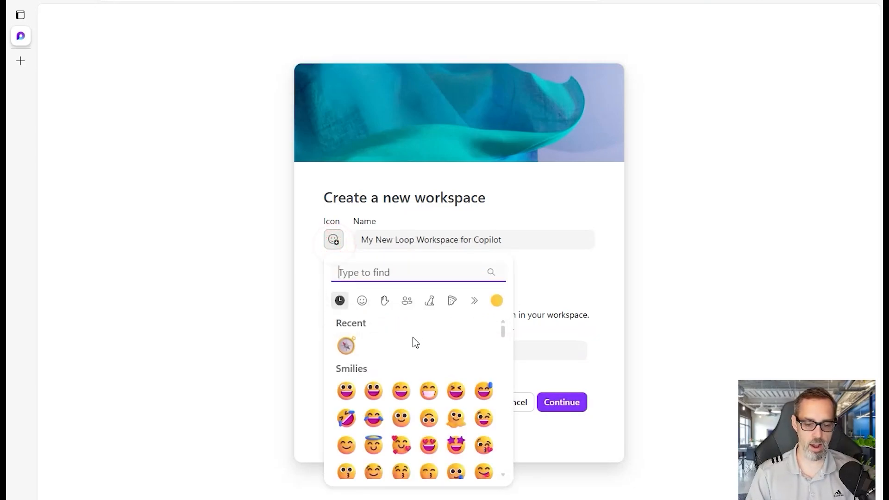
left_click_drag(501, 329, 502, 397)
left_click(393, 349)
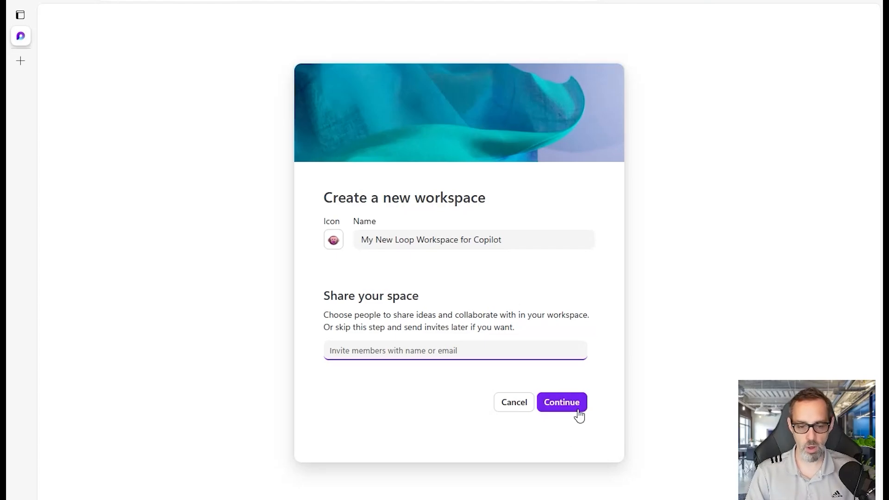
Continue without inviting members, select the Copilot scenarios for Communications and Marketing presentations, and create the workspace.
left_click(561, 402)
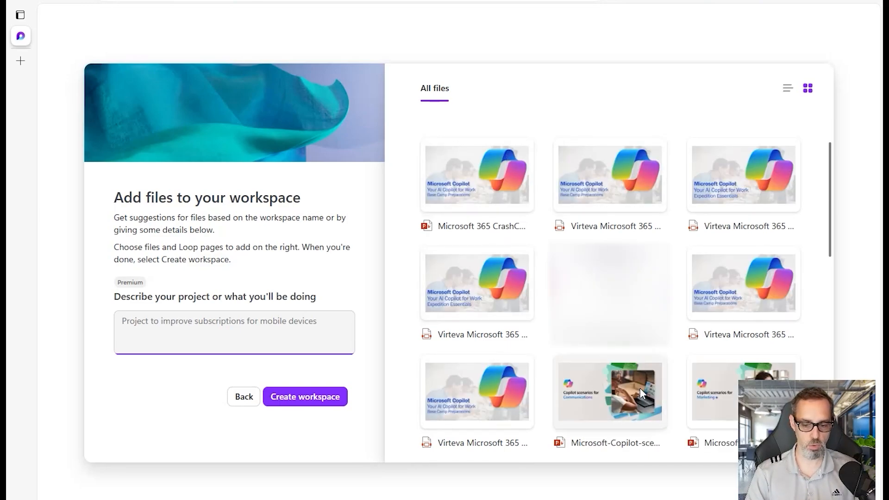
left_click(602, 419)
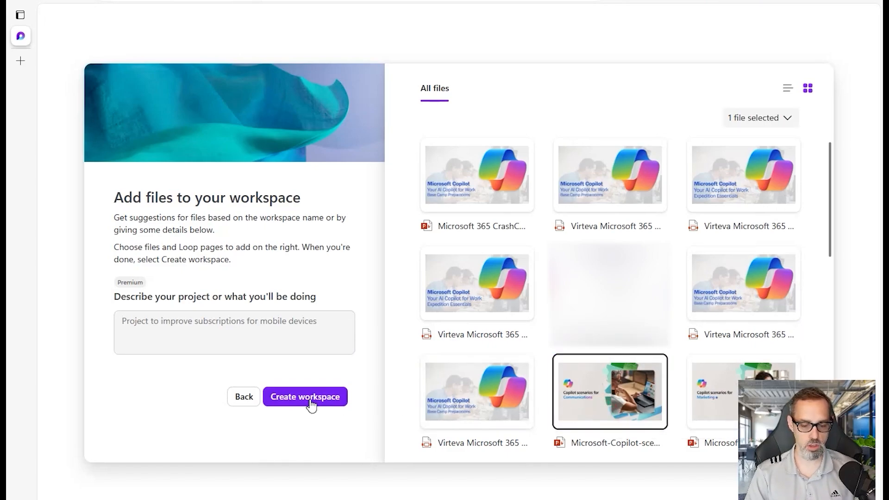
left_click(717, 404)
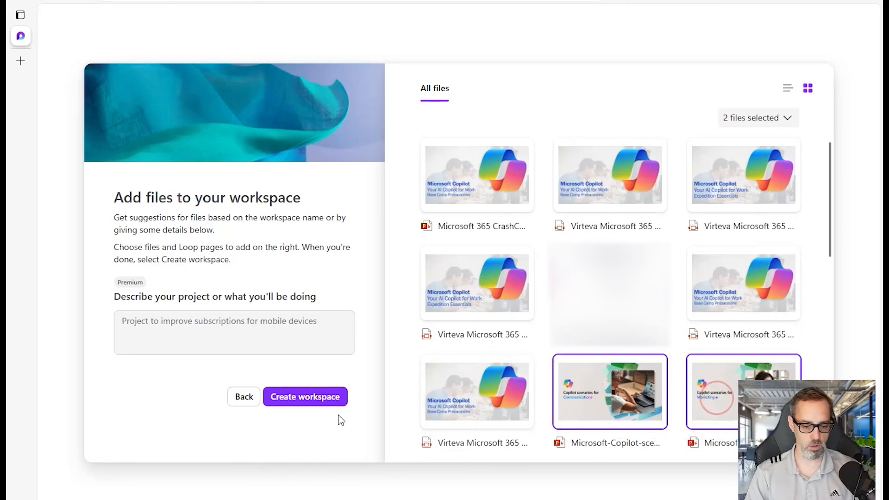
left_click(324, 401)
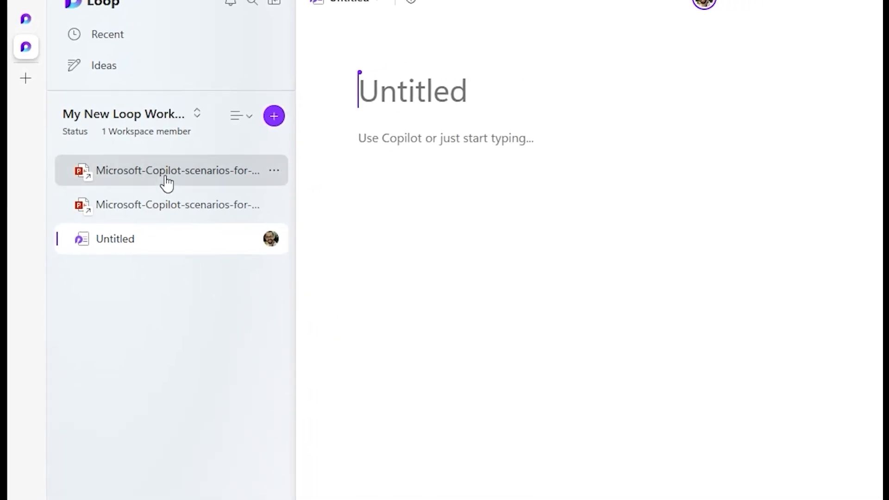
View the two Copilot scenarios presentations linked in the new workspace, switching between PowerPoint for the web and Loop.
left_click(166, 178)
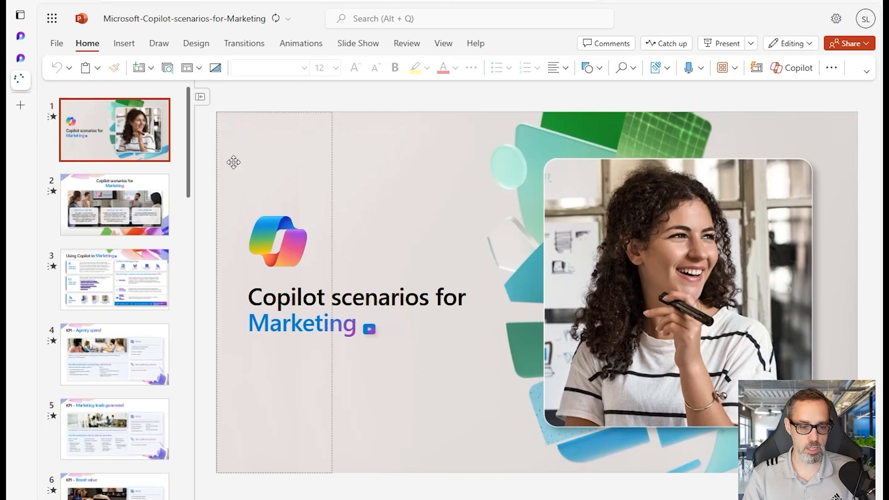
left_click(21, 59)
left_click(165, 182)
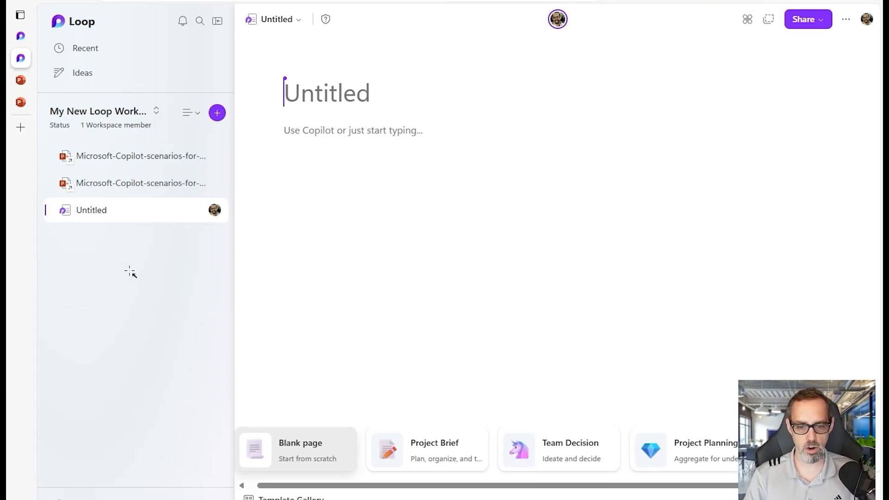
Open the "This is my loop component" page from Ideas and browse the full list in the Template Gallery.
left_click(83, 73)
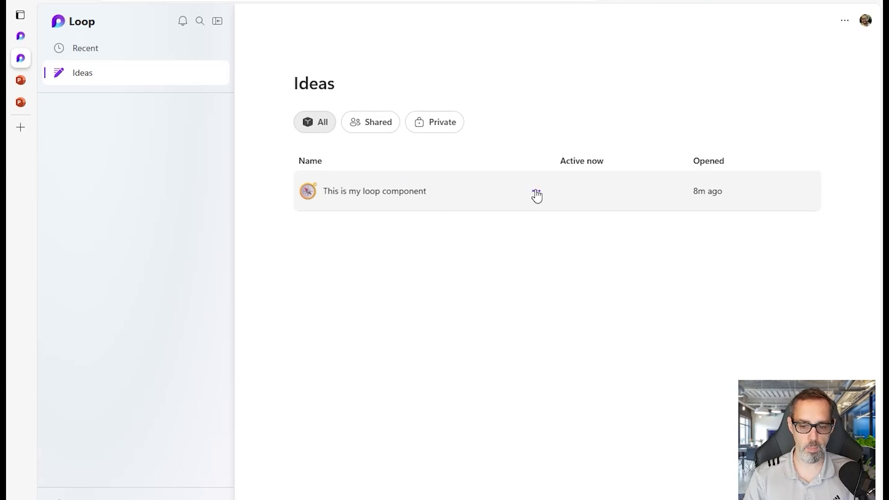
left_click(528, 193)
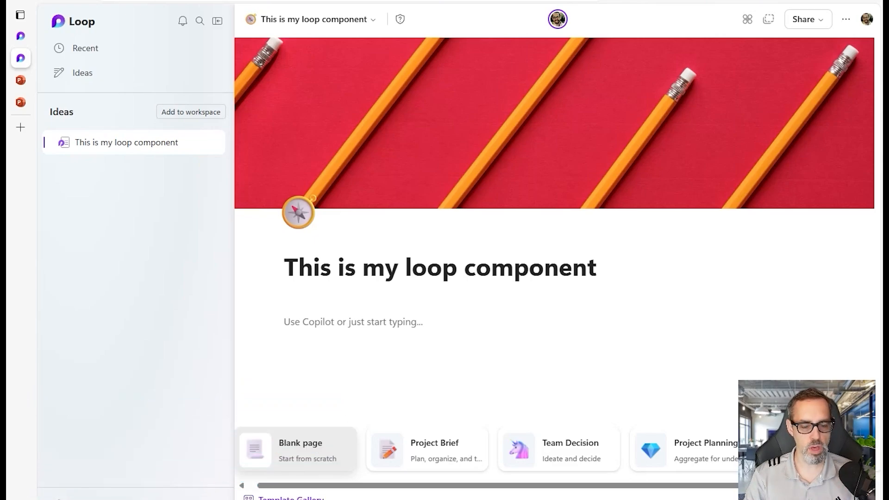
left_click(304, 497)
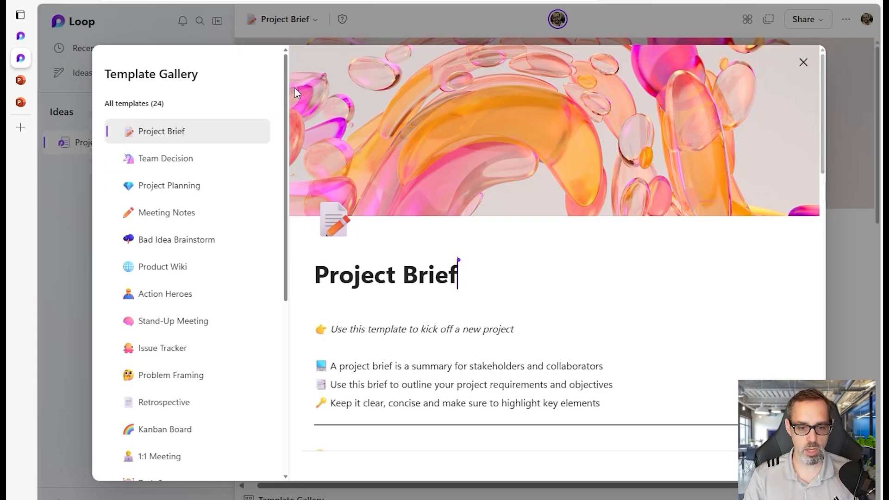
left_click_drag(286, 84, 288, 303)
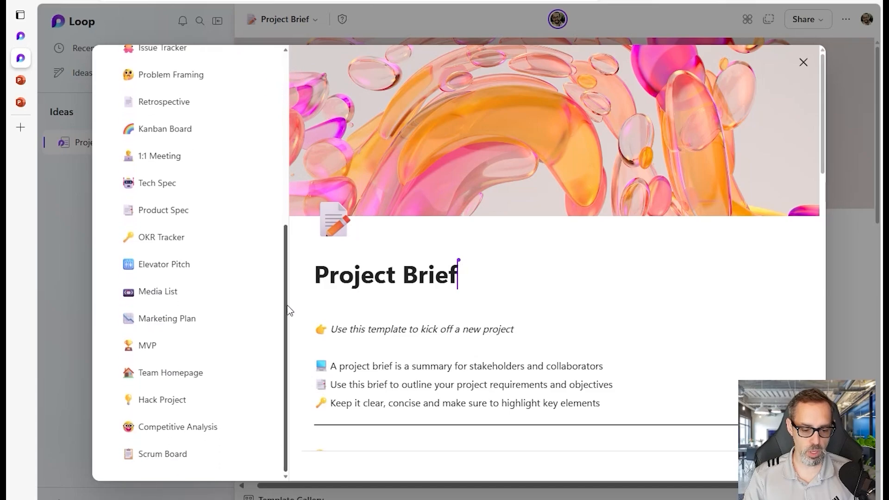
Preview the Scrum Board template's content and apply the template to the page.
left_click(175, 458)
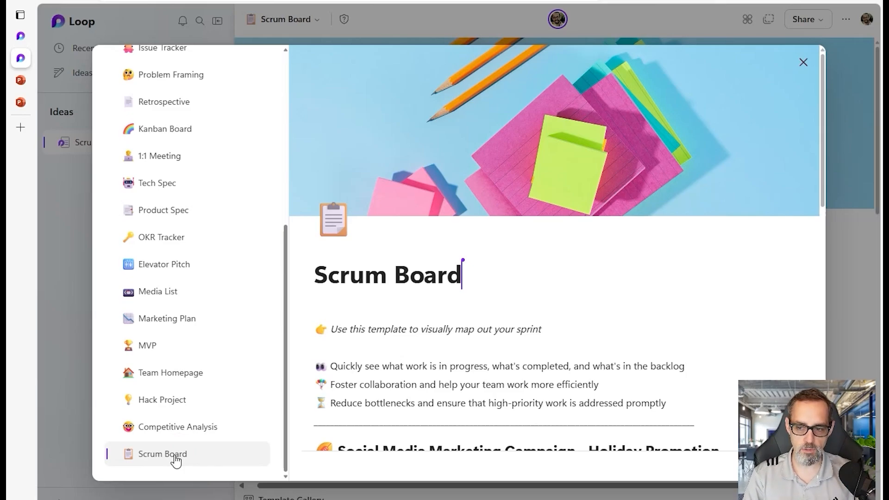
mouse_move(645, 212)
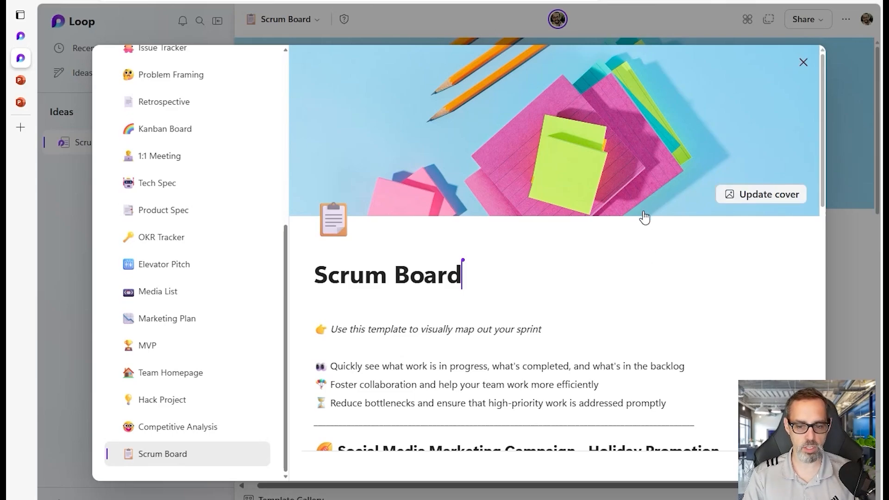
scroll(644, 217, "down", 12)
scroll(645, 237, "down", 7)
scroll(645, 262, "up", 17)
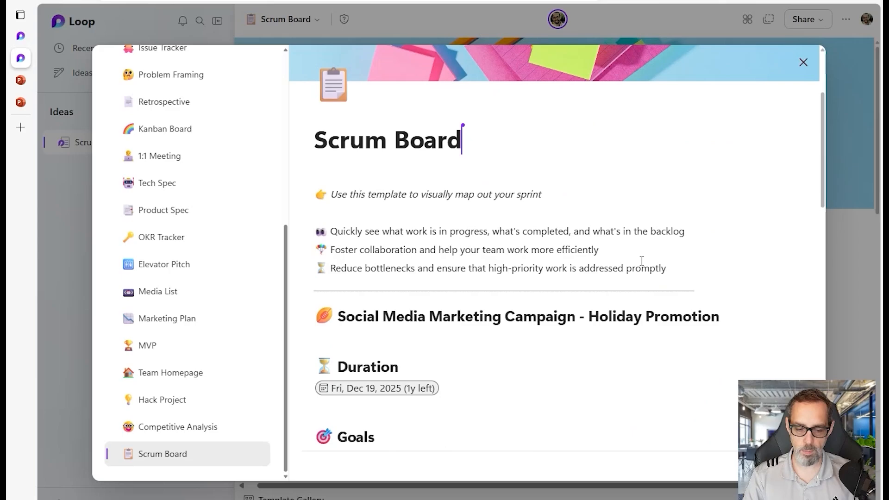
scroll(642, 260, "up", 3)
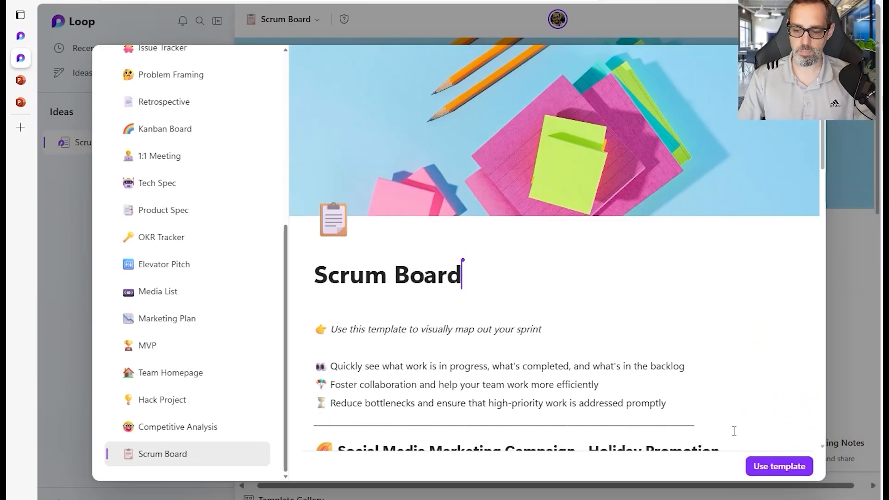
left_click(784, 466)
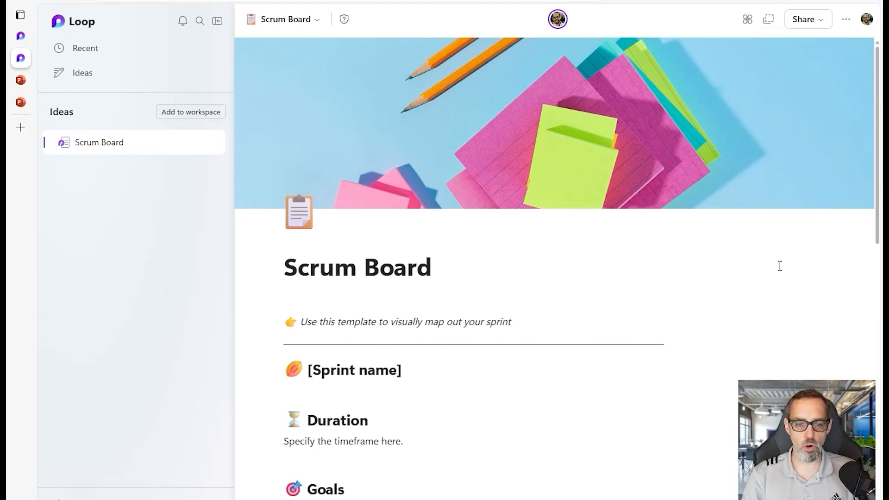
View the Scrum Board page's location path and apply the General sensitivity label to the page.
left_click(319, 21)
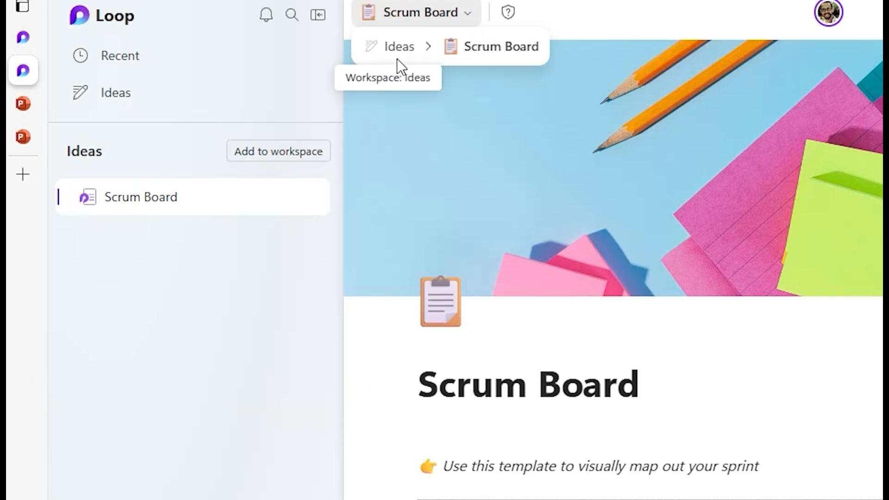
left_click(464, 10)
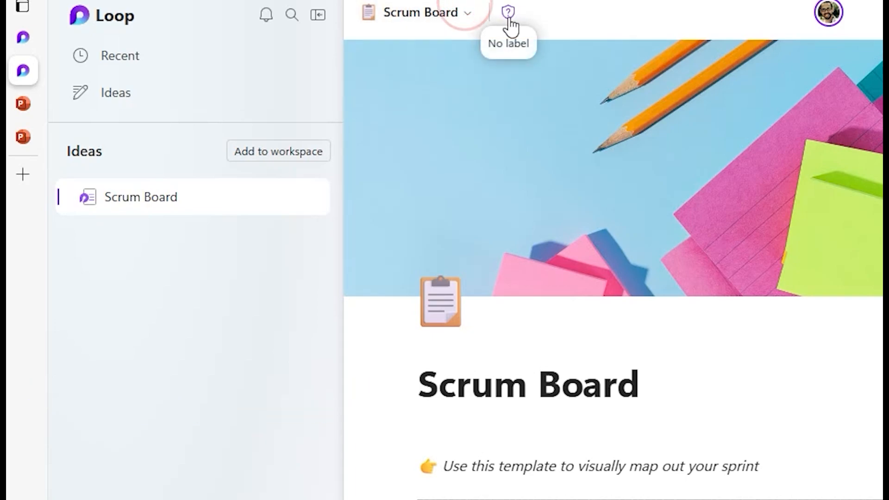
left_click(508, 17)
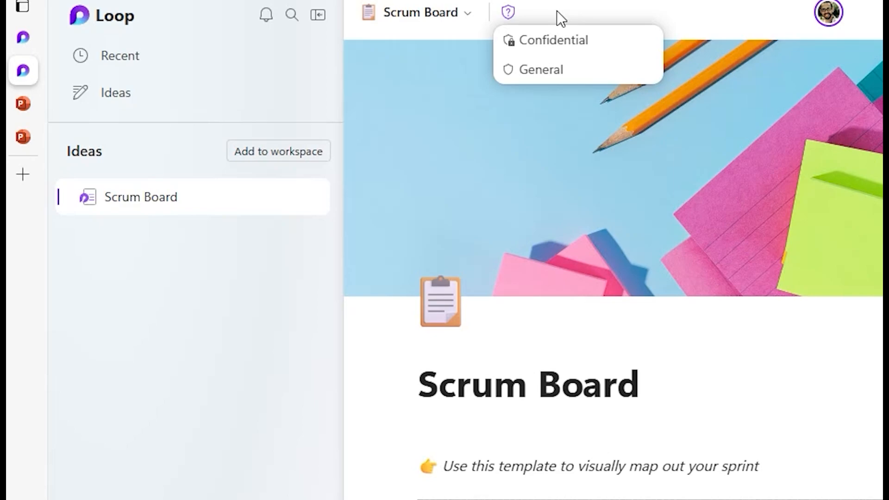
left_click(555, 73)
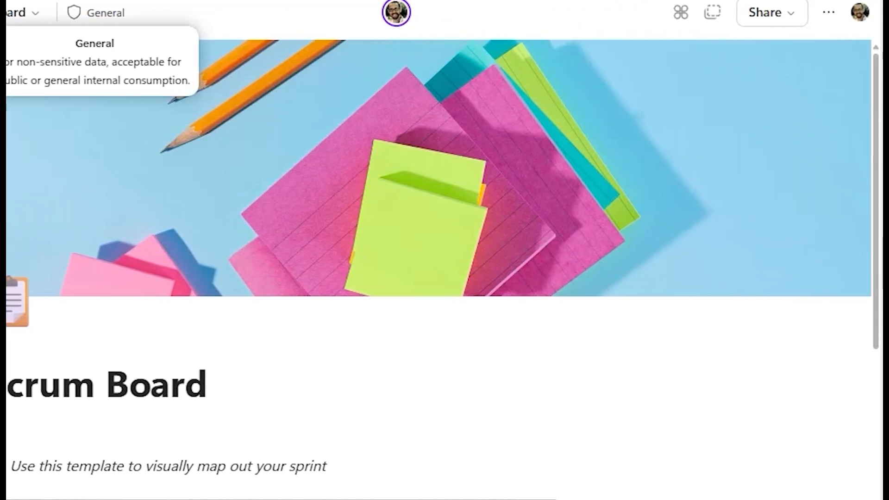
left_click(321, 17)
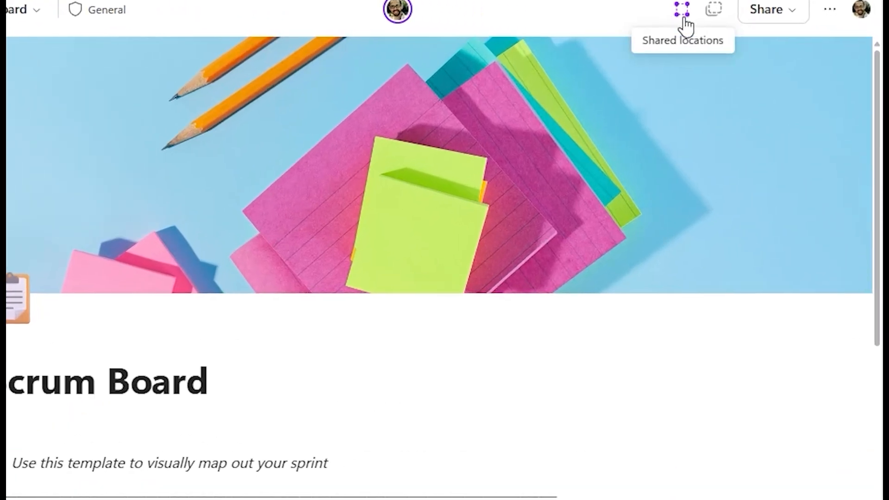
Check the Scrum Board page's shared locations and copy the page as a Loop component.
left_click(681, 14)
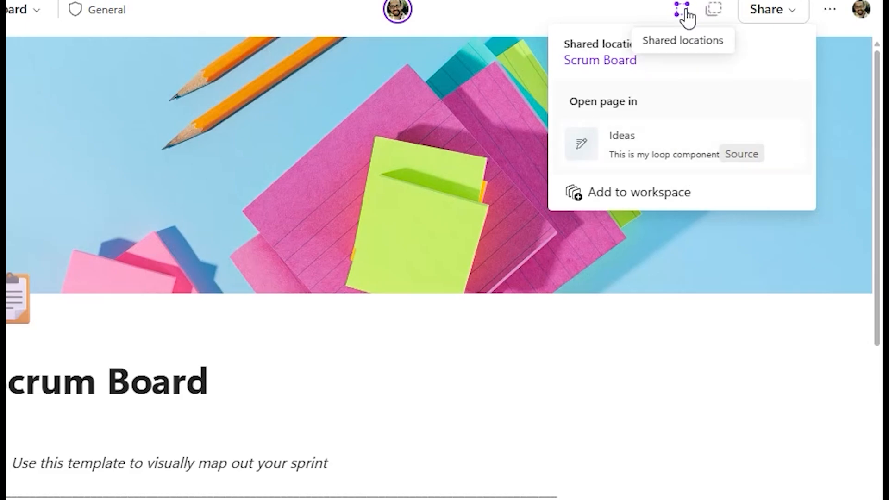
left_click(686, 17)
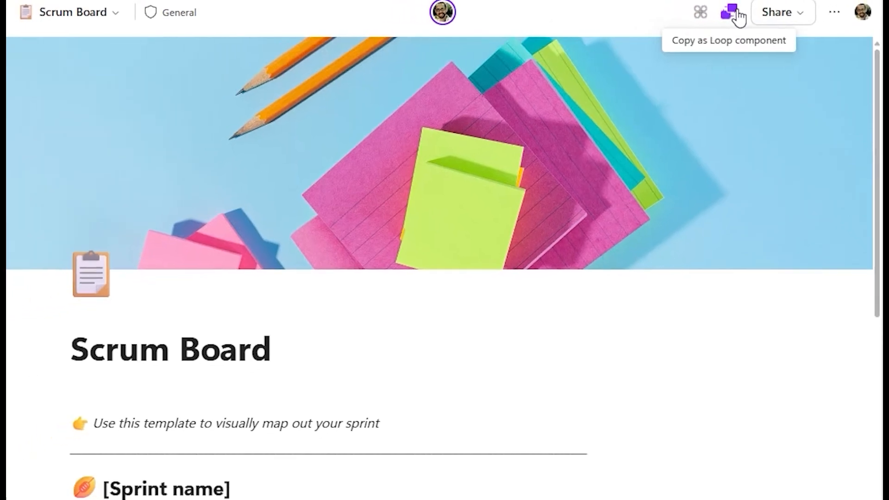
left_click(731, 13)
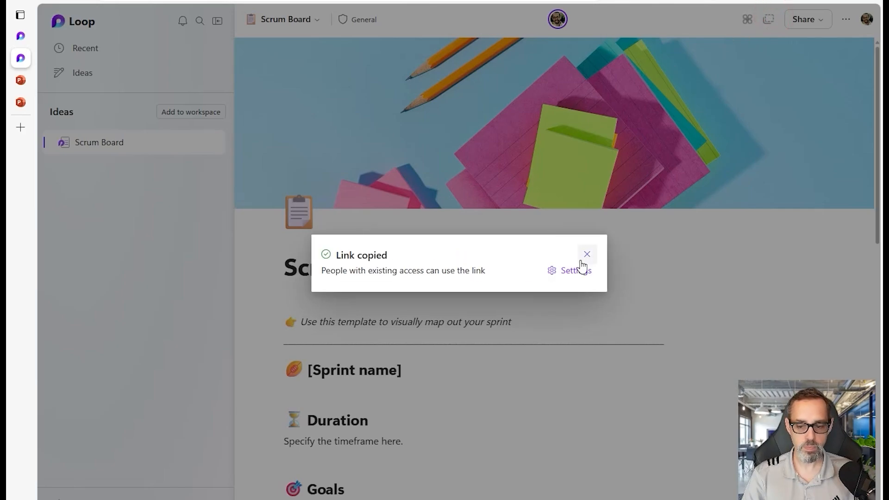
left_click(582, 260)
Switch to Teams, paste the copied Scrum Board component into the self-chat, and send it.
left_click_drag(887, 347, 520, 7)
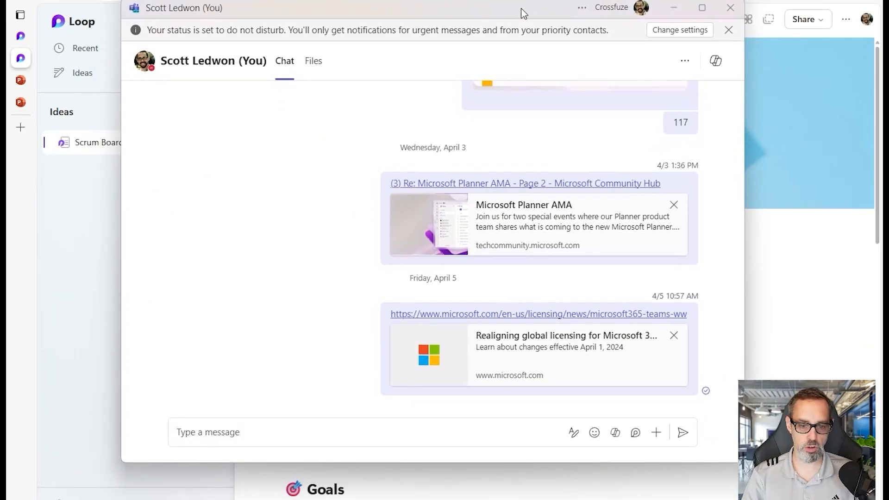
left_click(299, 432)
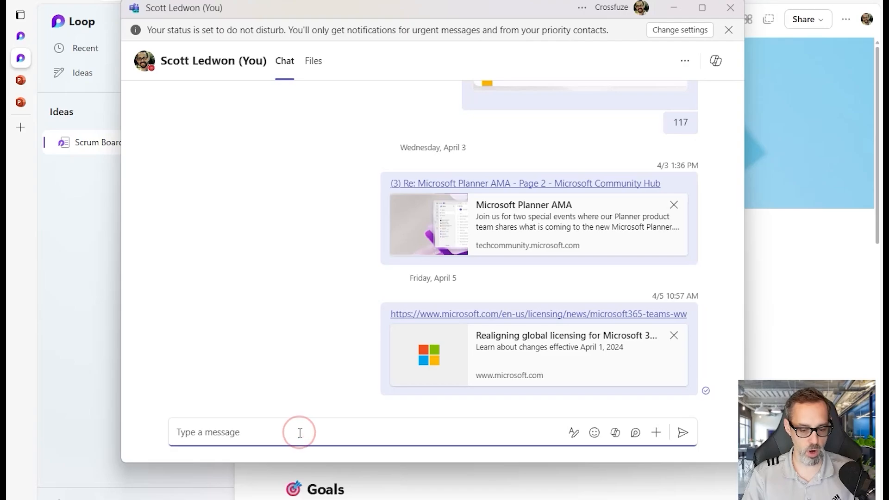
right_click(299, 432)
left_click(345, 489)
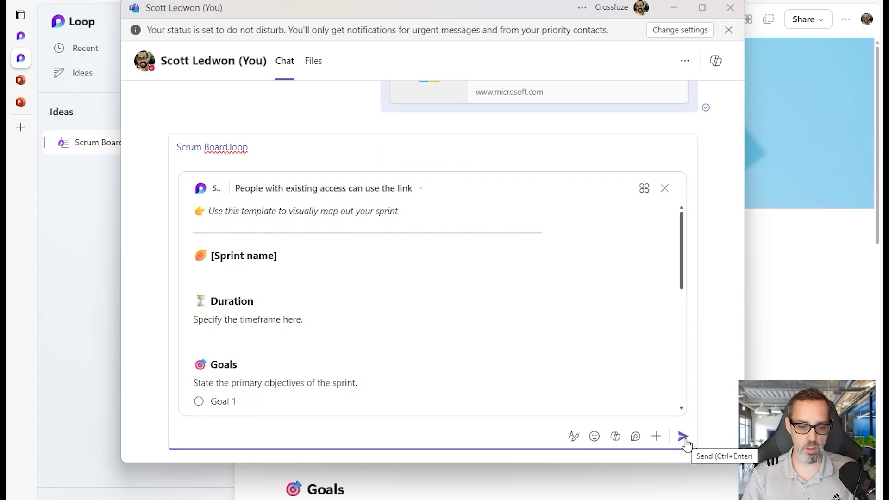
left_click(684, 444)
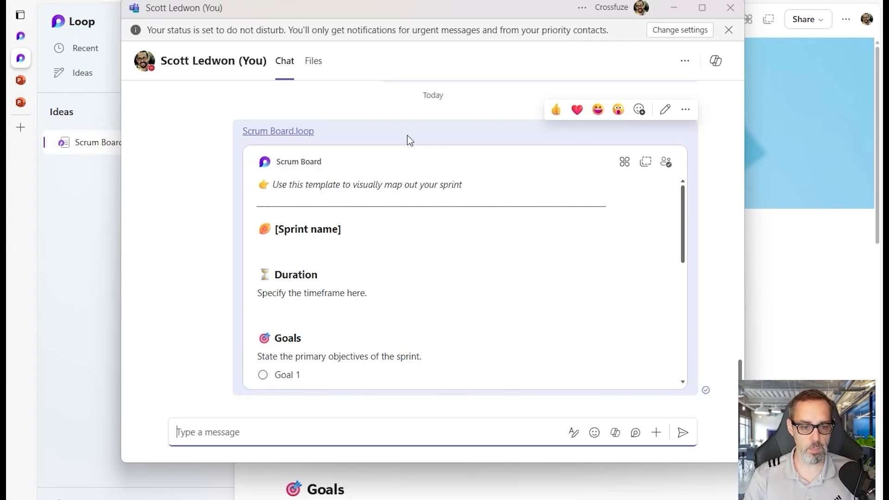
left_click(676, 10)
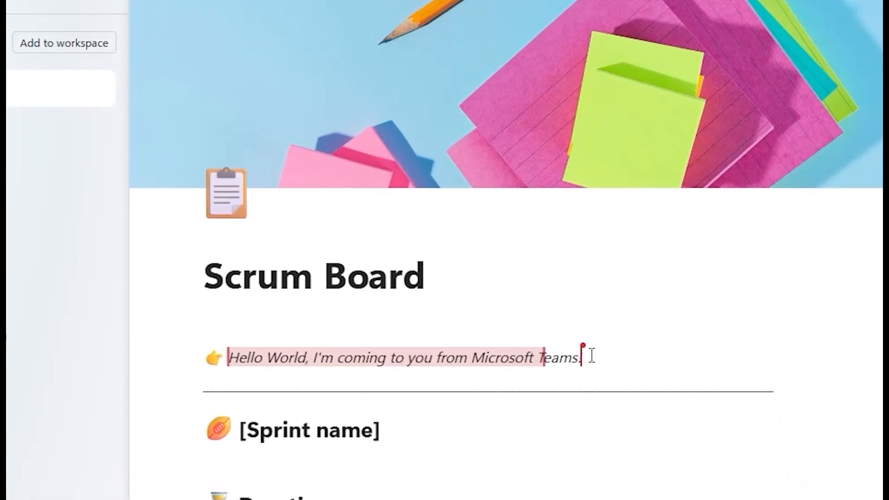
Add a line below the Hello World sentence in Loop and browse all the content types and apps that can be inserted.
left_click(591, 355)
key("Return")
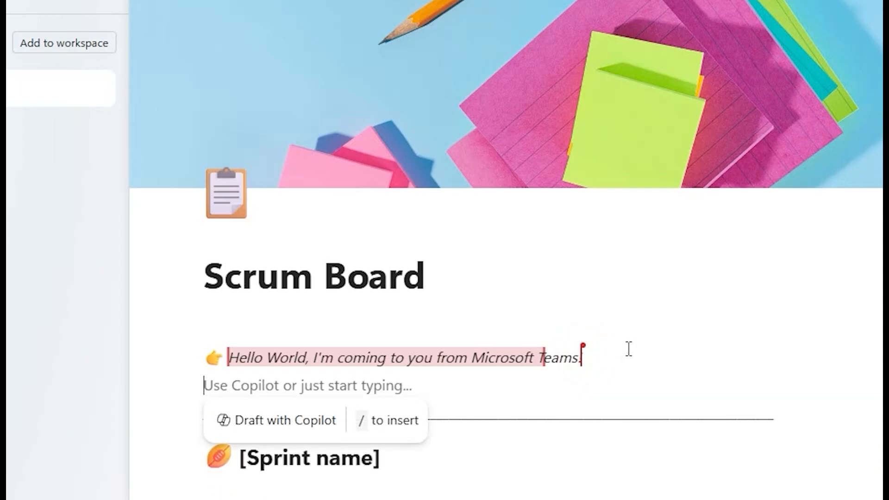
left_click(414, 426)
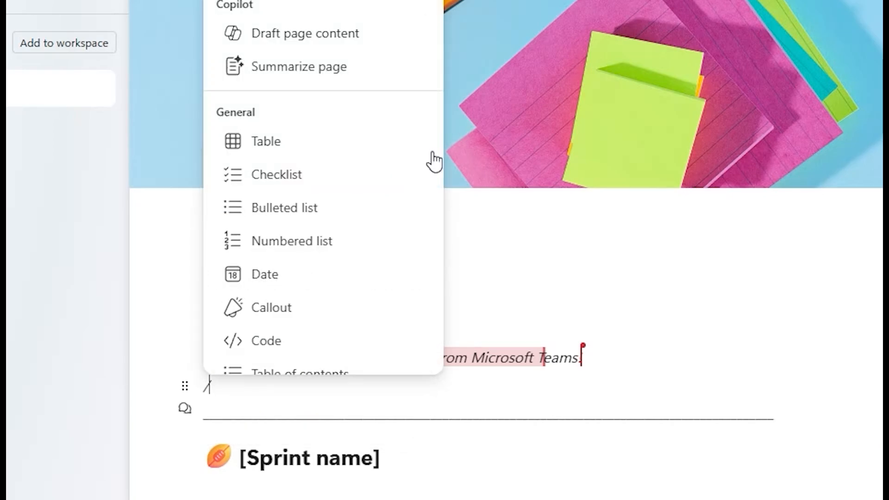
scroll(351, 133, "down", 10)
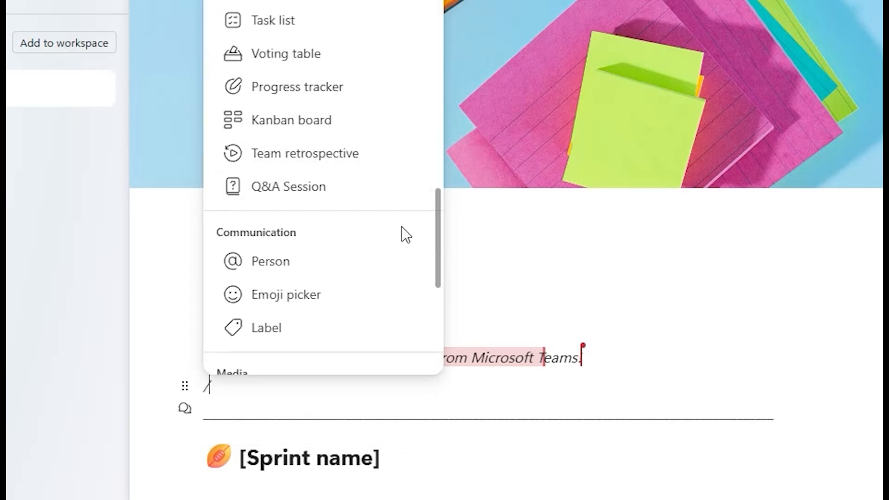
left_click(440, 200)
left_click_drag(438, 153, 432, 343)
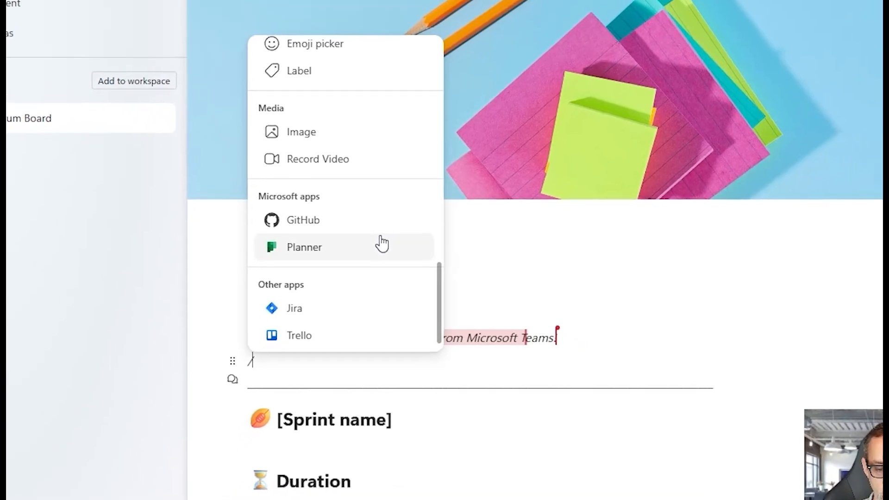
left_click(568, 335)
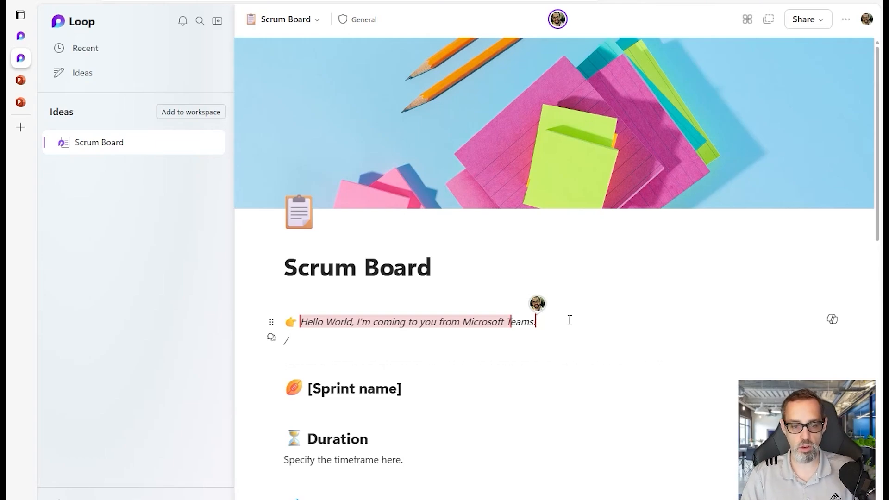
Copy the Scrum Board's page link and review the option to share the page as a Loop component.
left_click(826, 24)
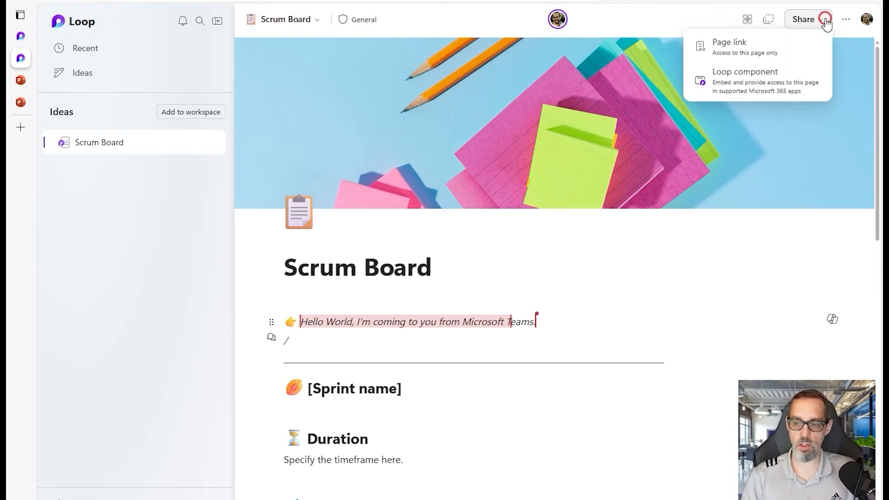
left_click(790, 46)
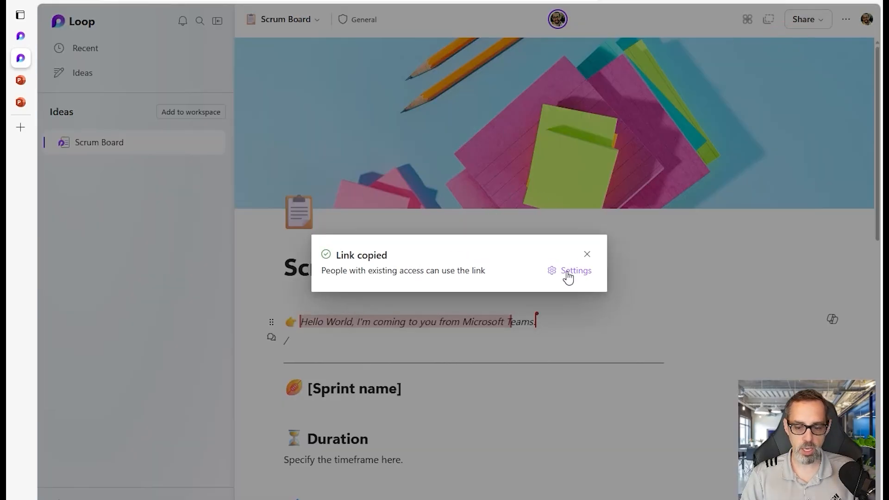
left_click(587, 254)
left_click(817, 20)
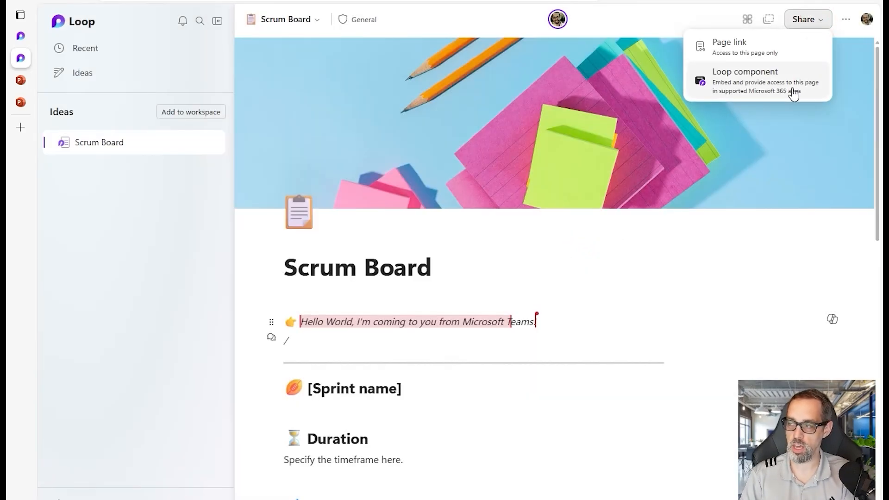
left_click(123, 221)
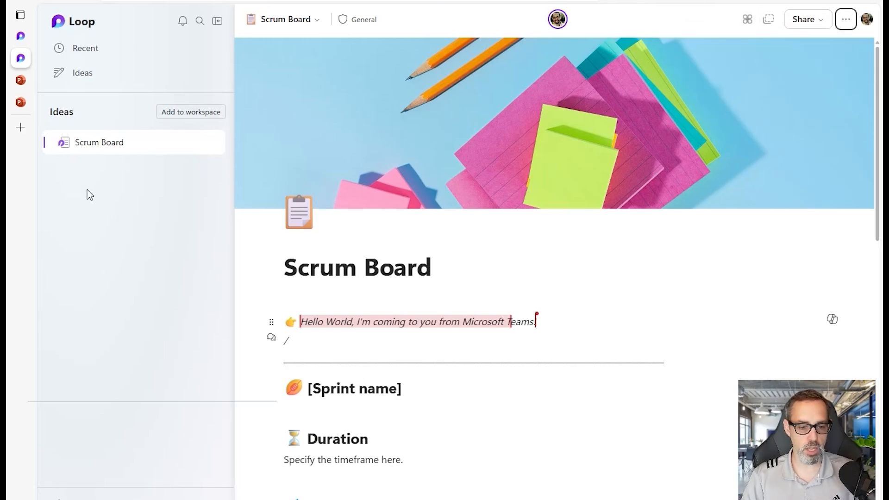
Copy the Scrum Board as a Loop component, add it as a link in My New Loop Workspace, and open the linked page's options.
left_click(770, 27)
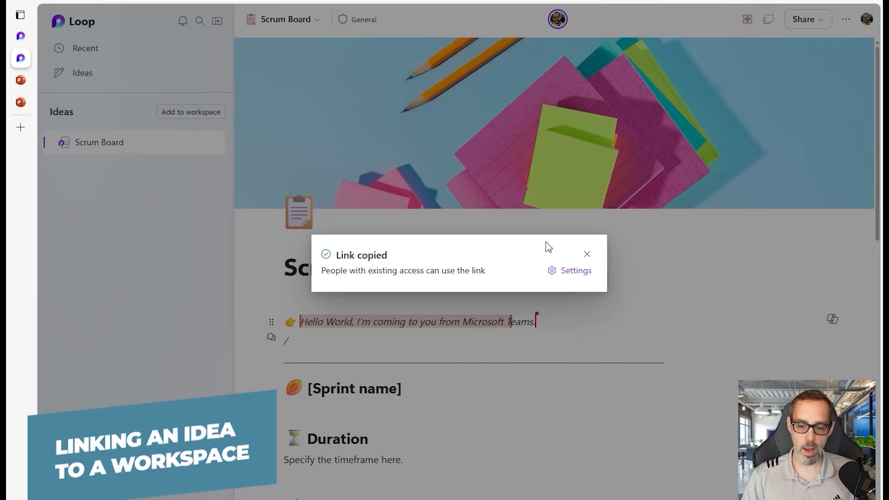
left_click(586, 254)
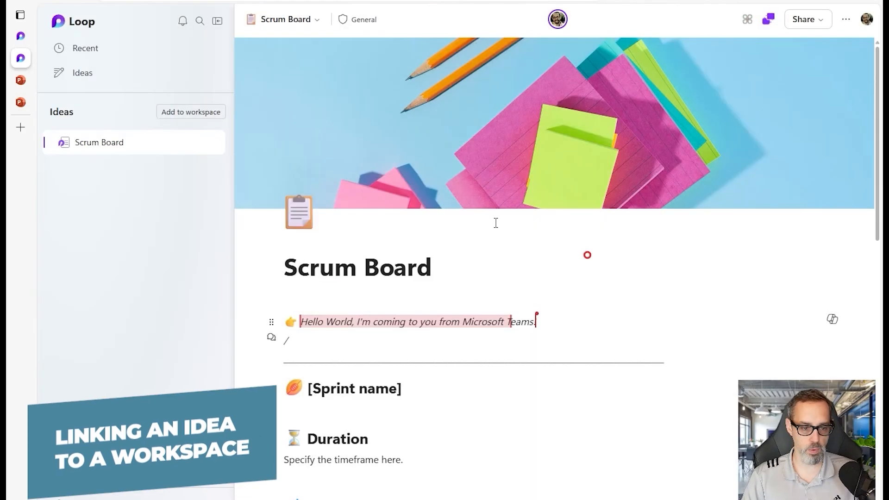
left_click(21, 36)
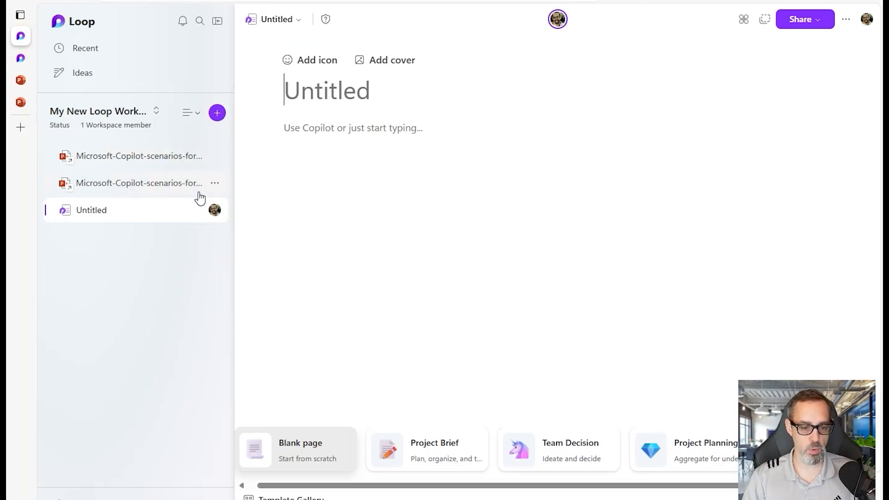
left_click(218, 114)
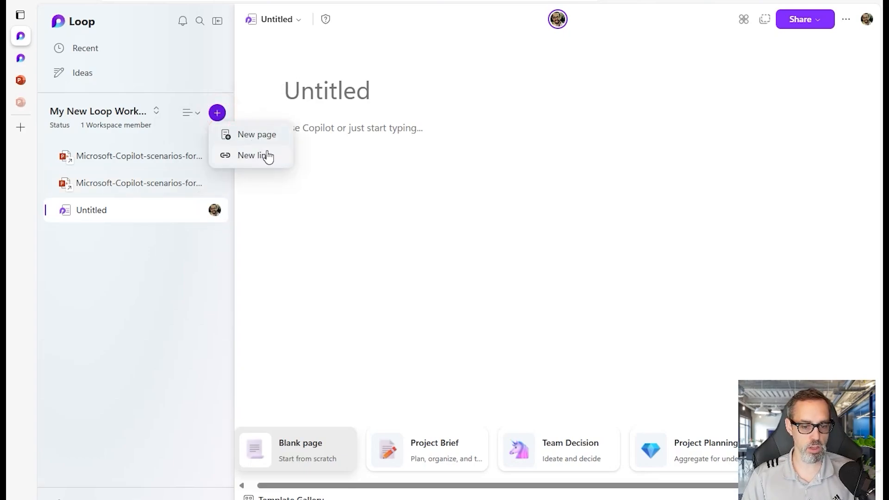
left_click(267, 160)
left_click(421, 309)
key("ctrl+v")
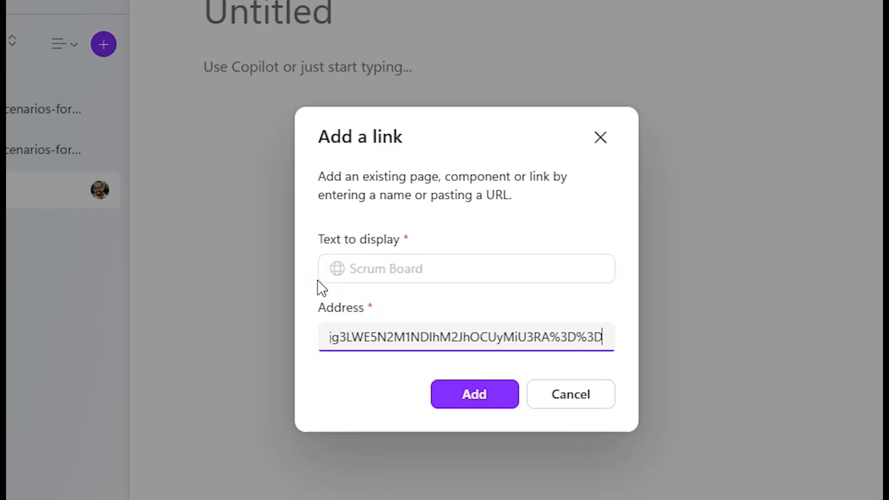
left_click(474, 394)
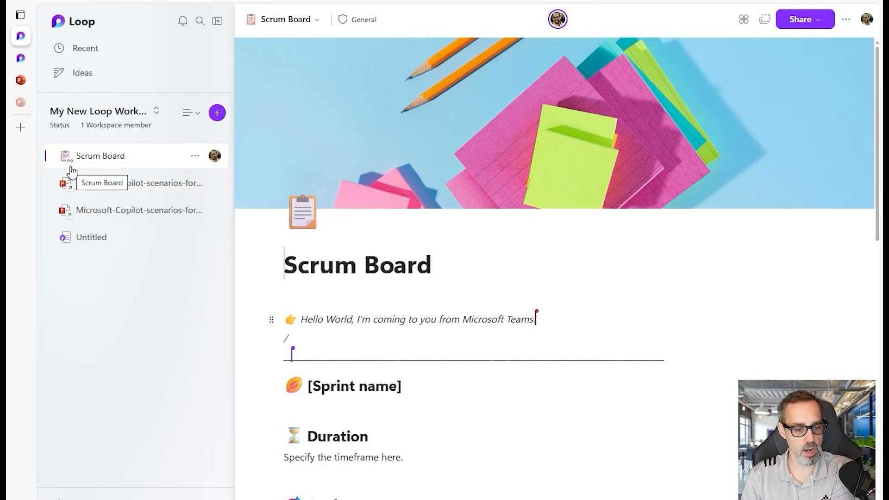
left_click(195, 157)
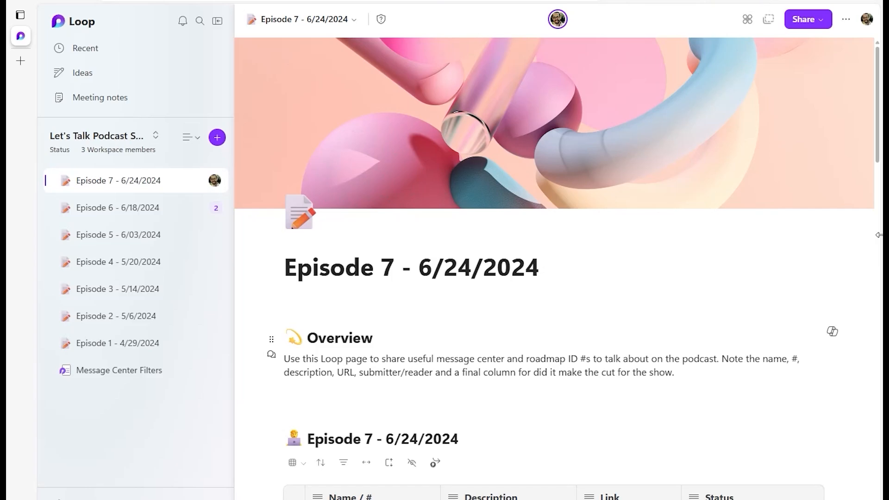
Look through the Episode 7 - 6/24/2024 page in the Let's Talk Podcast workspace and duplicate it.
left_click_drag(877, 143, 876, 313)
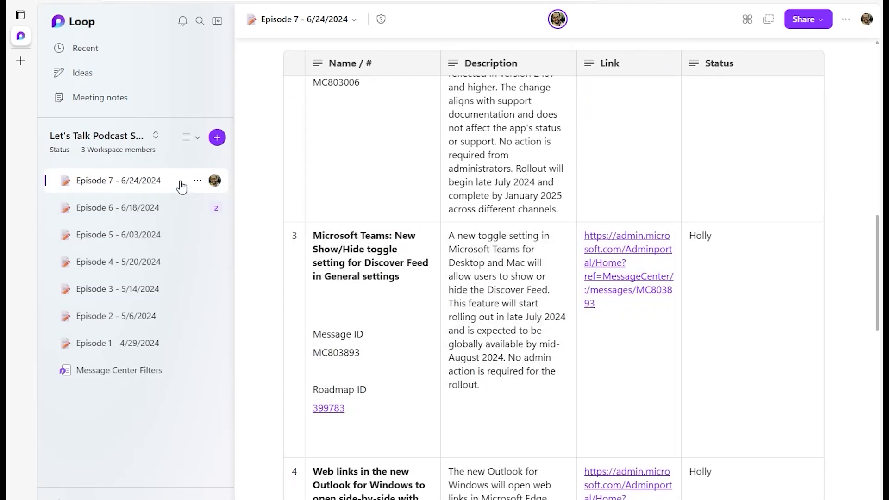
right_click(181, 186)
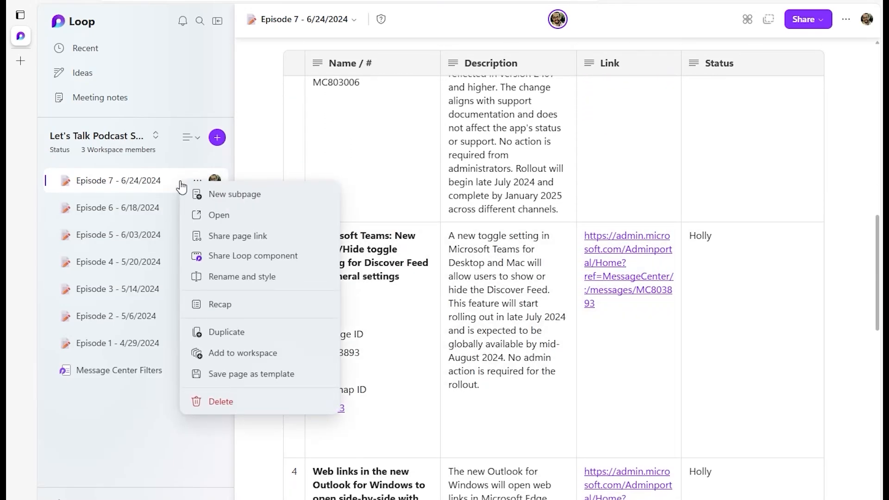
left_click(277, 342)
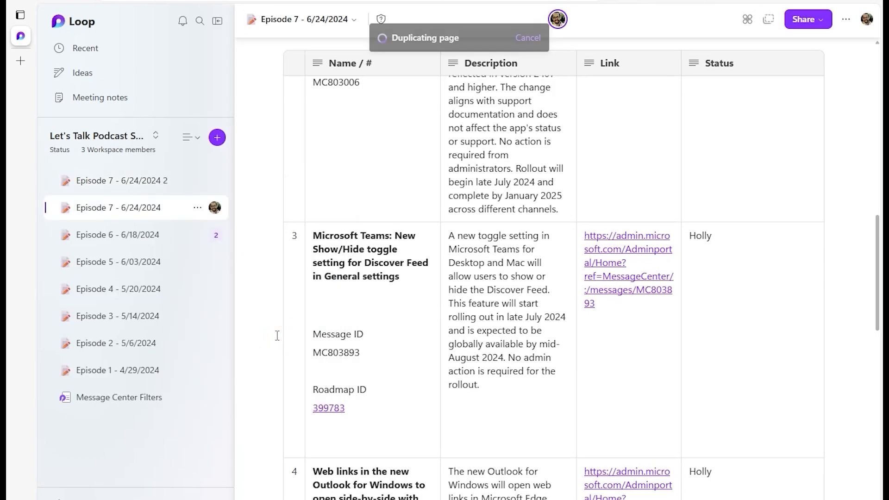
left_click(188, 215)
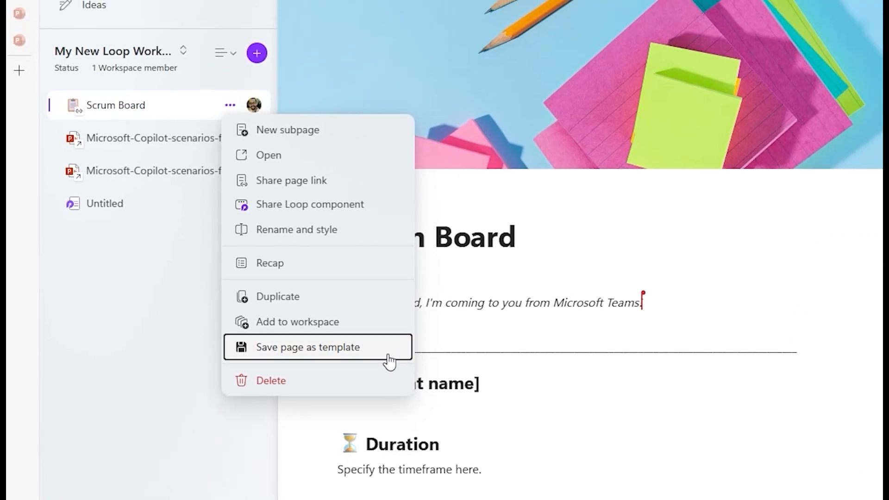
Preview saving the Scrum Board page as a template and close the preview without saving.
left_click(389, 361)
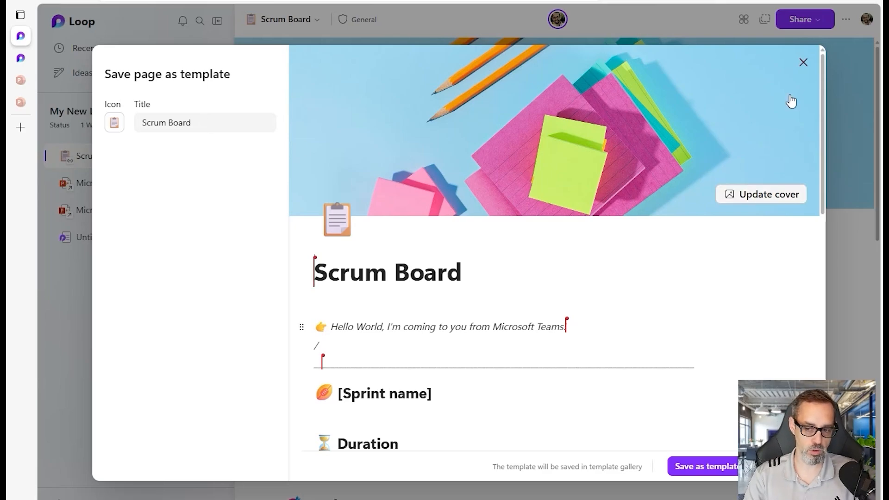
left_click(803, 62)
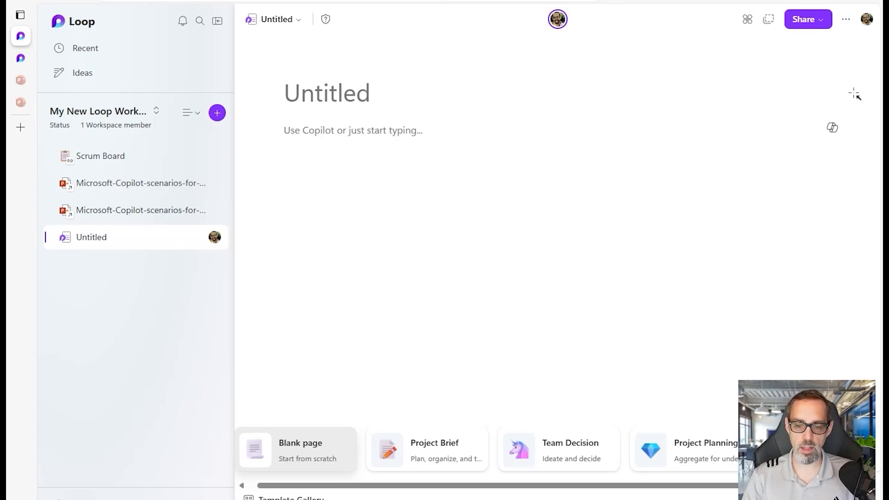
Open Copilot on the Untitled page and cycle through its example prompts for Create, Brainstorm and Blueprint.
left_click_drag(862, 86, 831, 116)
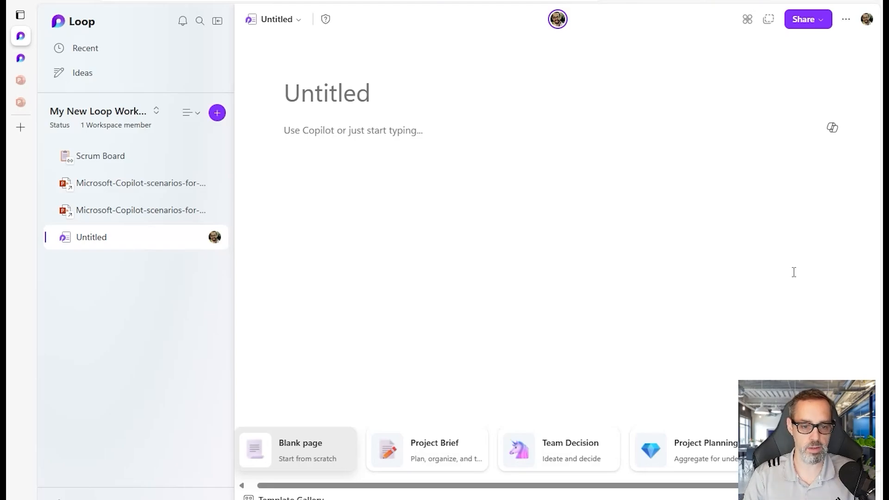
left_click(832, 127)
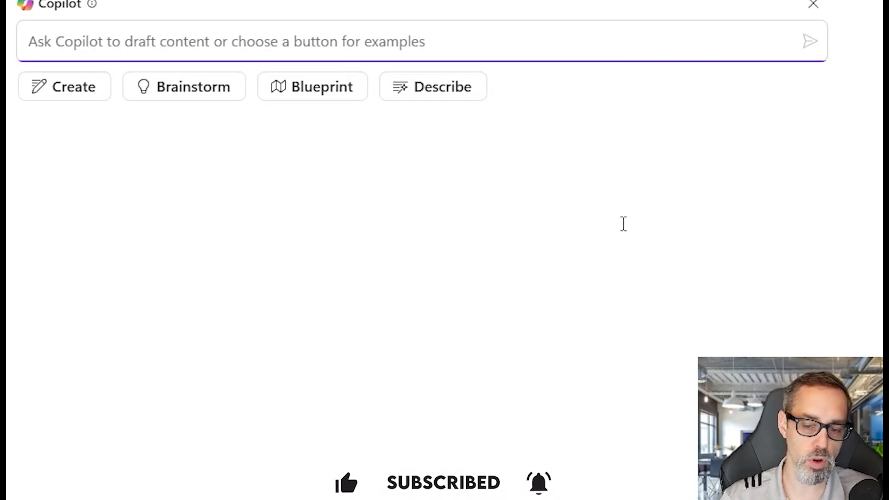
left_click(90, 98)
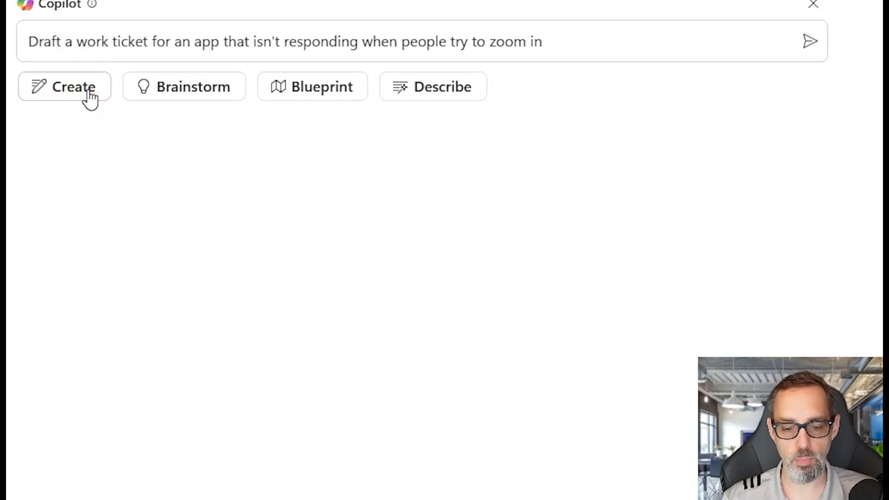
left_click(91, 98)
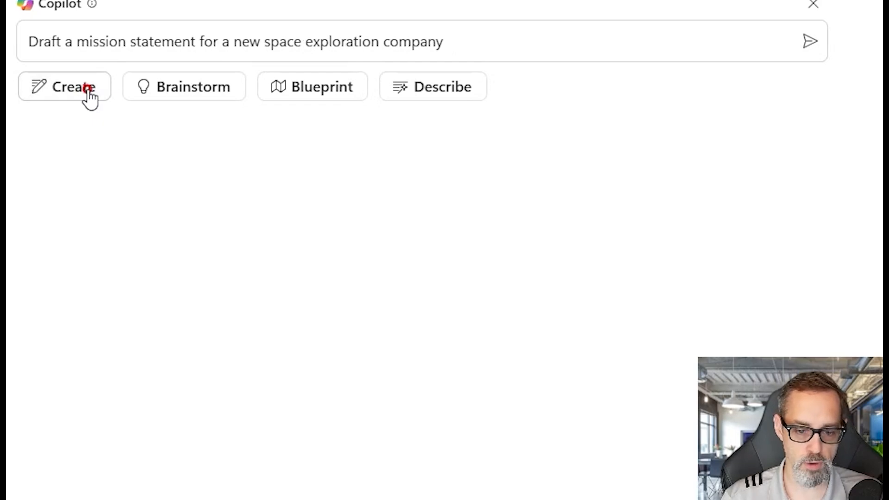
left_click(90, 98)
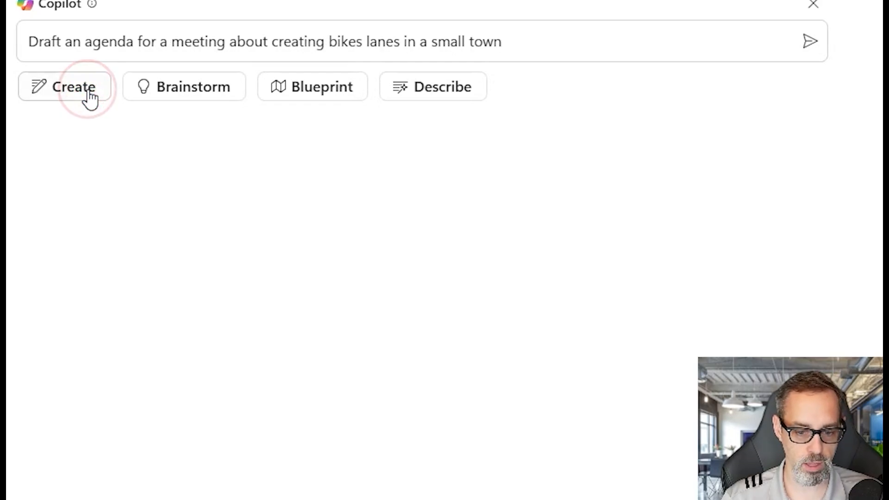
left_click(88, 90)
left_click(213, 90)
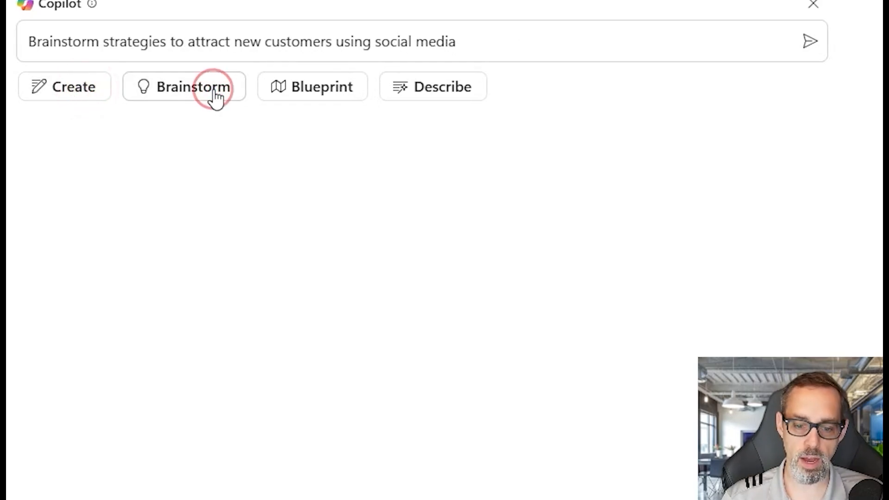
left_click(213, 90)
left_click(213, 90)
left_click(318, 89)
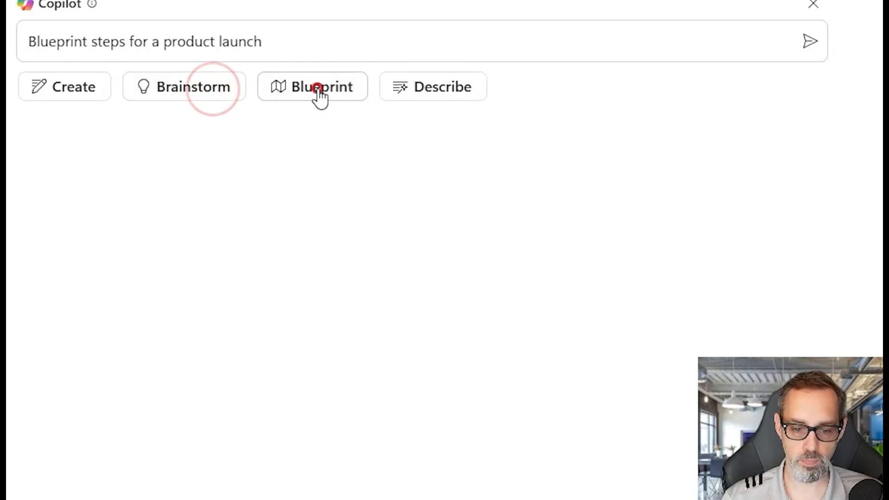
left_click(318, 89)
left_click(318, 88)
Adapt the Describe example so Copilot describes the importance of two-factor authentication "to an individual with a High School education", and submit the prompt.
left_click(451, 87)
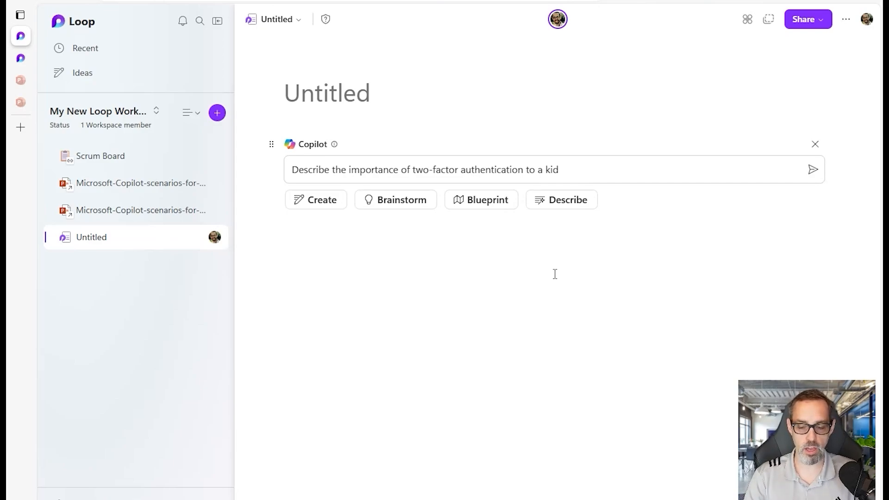
left_click_drag(526, 170, 618, 164)
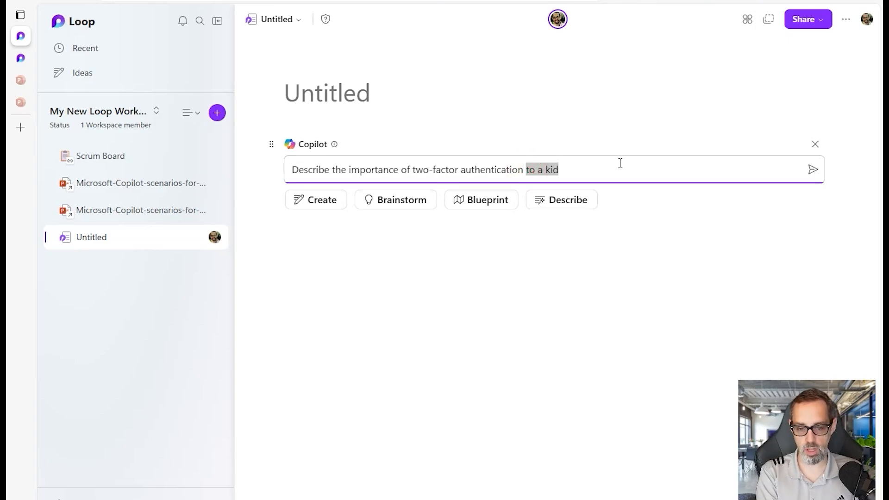
type("to an individual with a High School education")
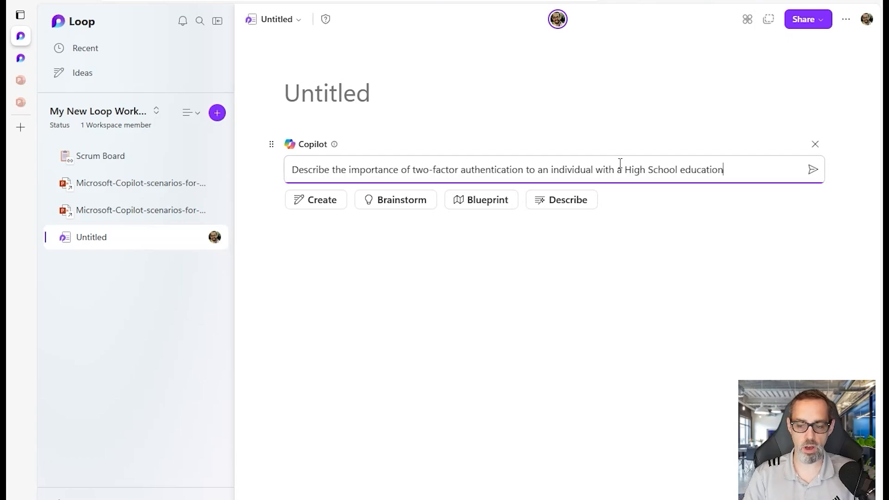
left_click(812, 171)
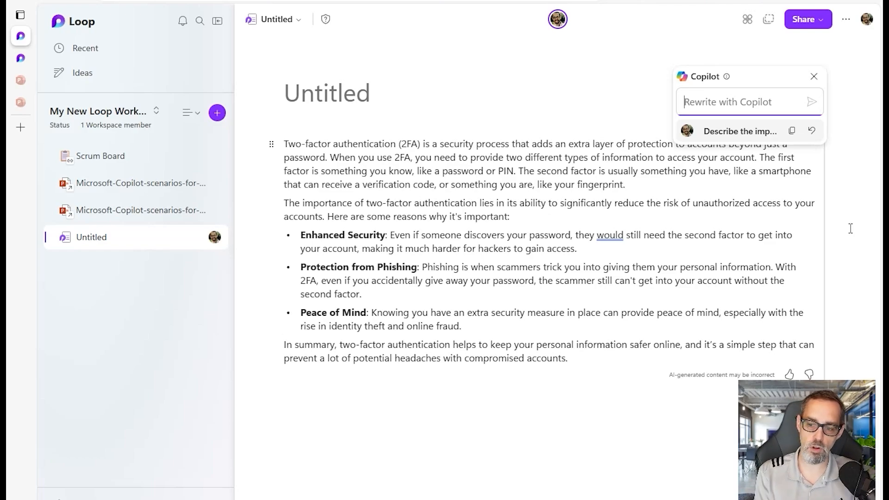
Have Copilot rewrite the draft as a detailed overview of the importance of two factor authentication, including pictures and links to other relevant websites.
type("Provide me with a detailed overview of the importance of two factor authentication. Include pictures and links to other relevant websites.")
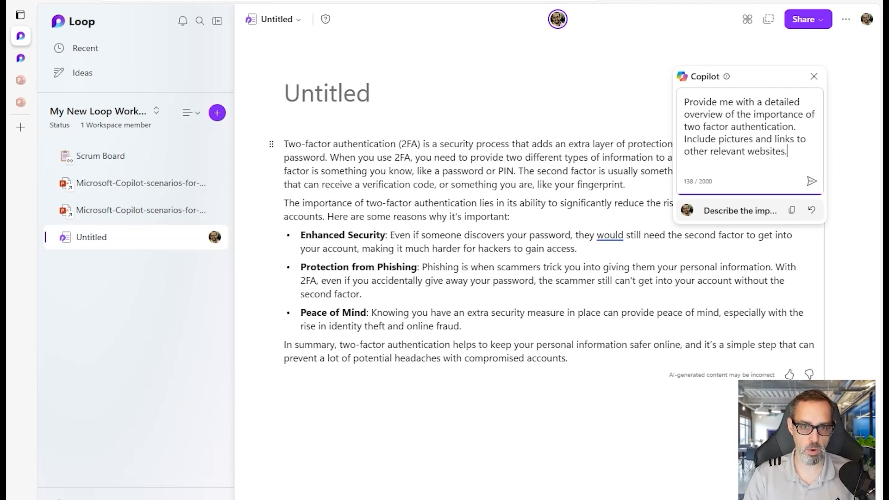
left_click(812, 181)
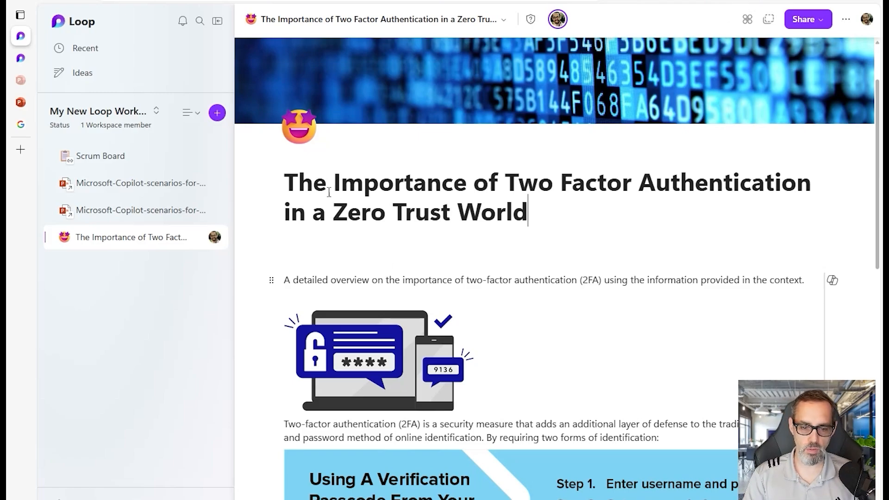
Look through the two-factor authentication page from its cover and illustrations to the key points and linked video.
scroll(502, 185, "up", 1)
scroll(505, 185, "up", 1)
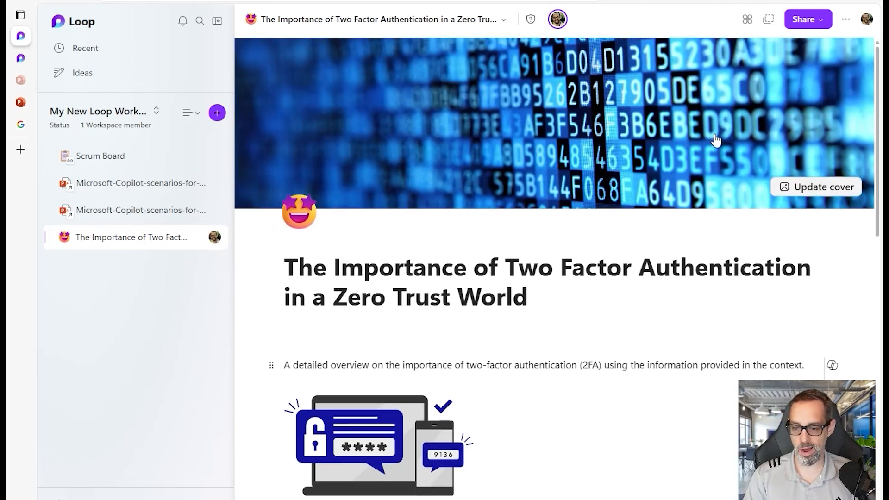
left_click_drag(879, 65, 876, 243)
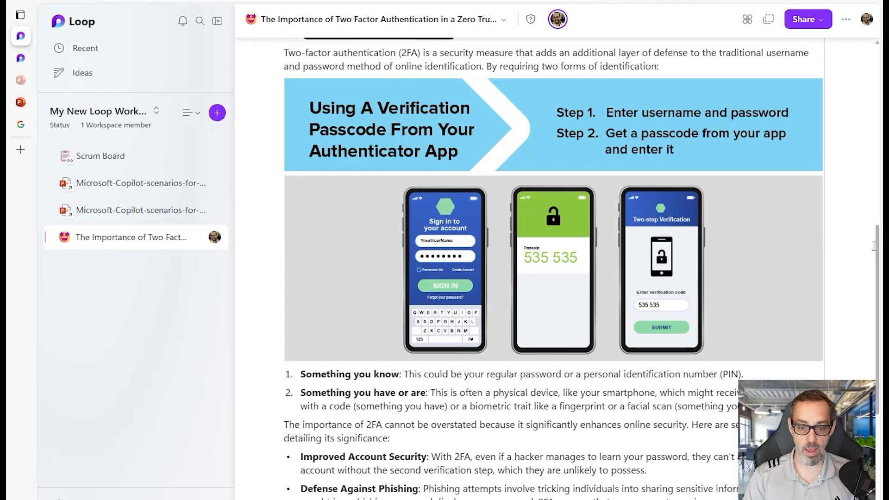
scroll(504, 307, "down", 4)
scroll(551, 214, "down", 1)
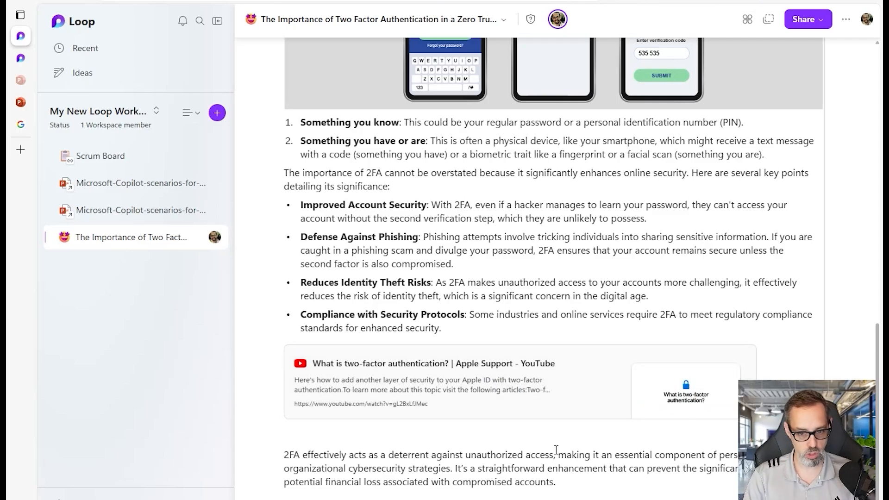
scroll(569, 446, "up", 14)
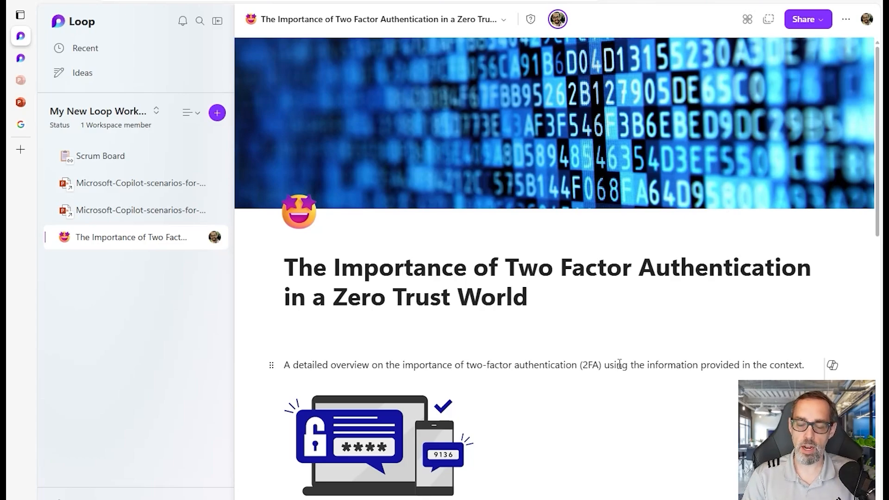
Copy the two-factor authentication page as a Loop component and paste it below the message text in the "Check out this Loop page" email.
mouse_move(765, 82)
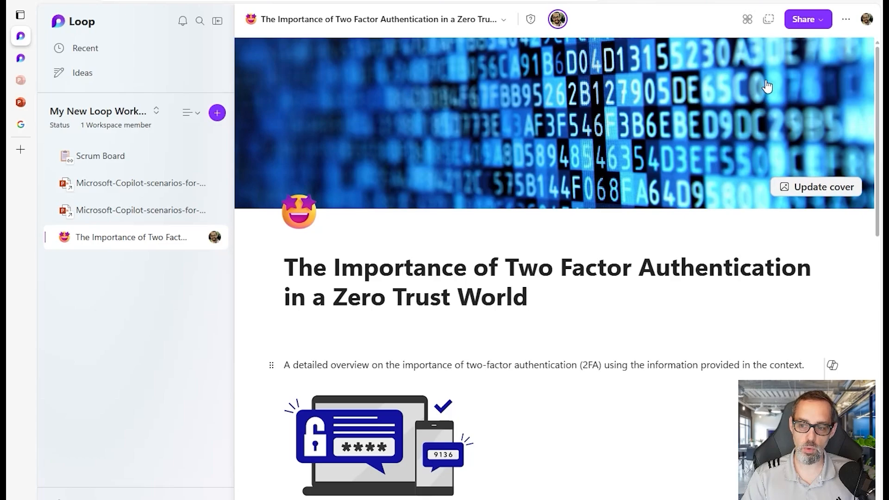
left_click(768, 20)
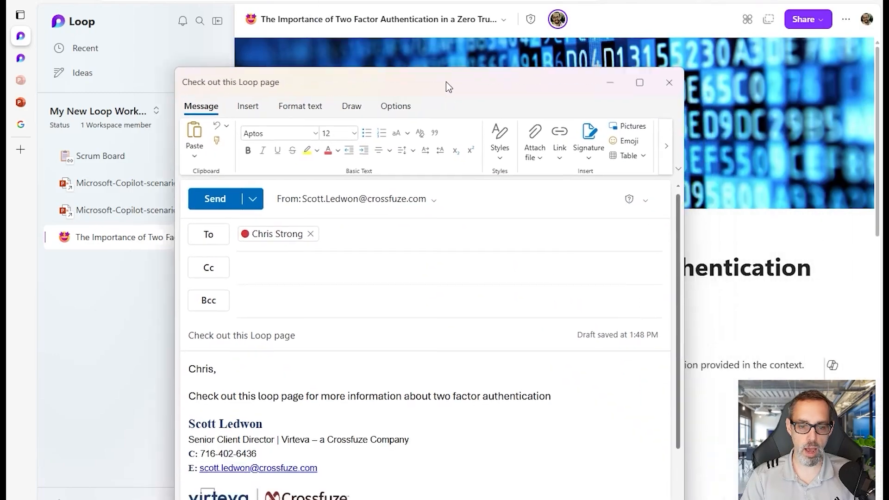
left_click_drag(445, 81, 455, 28)
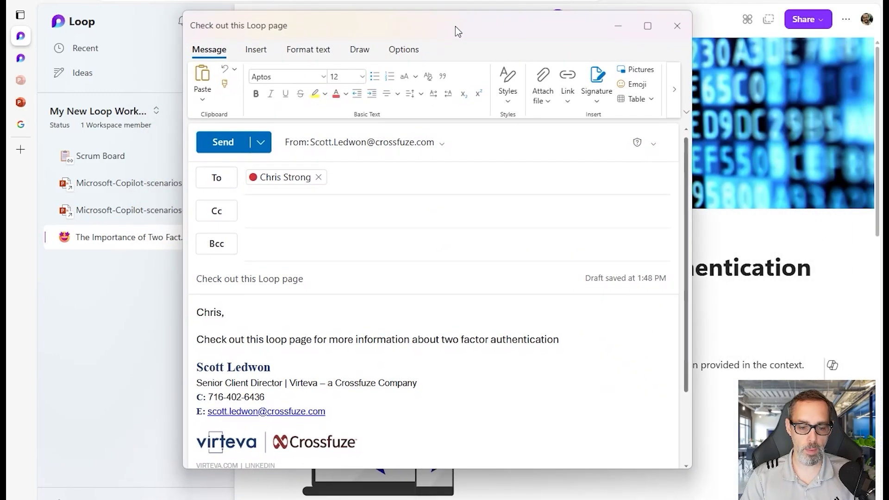
left_click(573, 341)
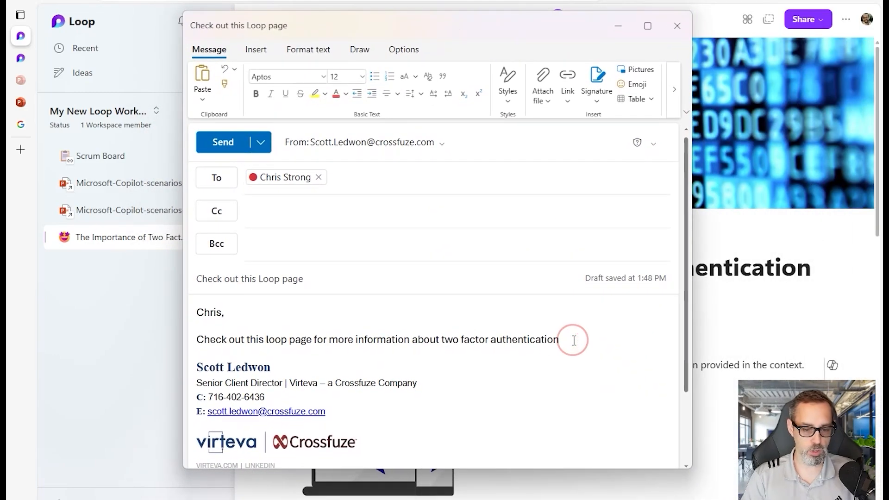
key("Return")
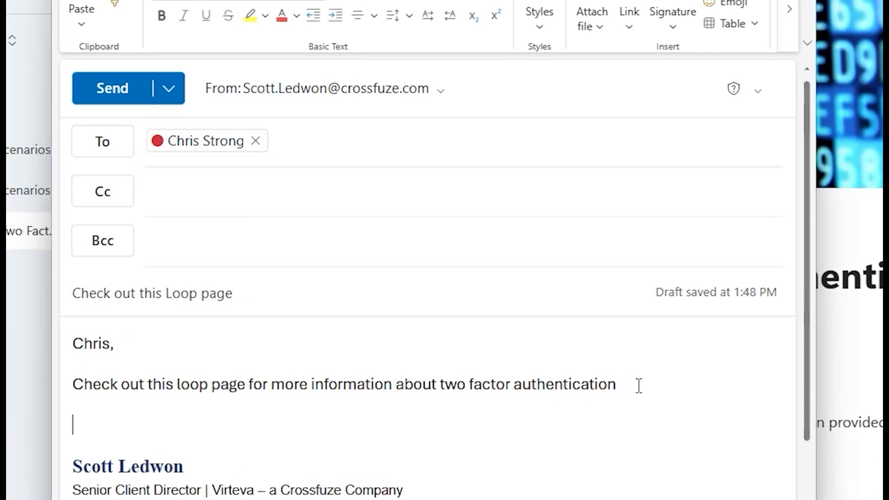
key("ctrl+v")
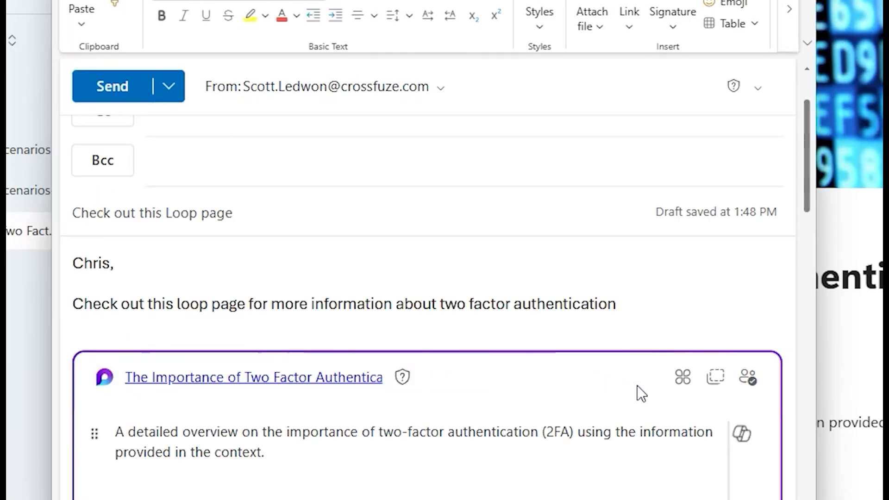
Try to send the email containing the Loop component and dismiss the link-access prompt.
mouse_move(808, 153)
left_mouse_down()
mouse_move(805, 336)
mouse_move(785, 424)
mouse_move(793, 464)
mouse_move(829, 310)
mouse_move(815, 195)
mouse_move(820, 96)
left_mouse_up()
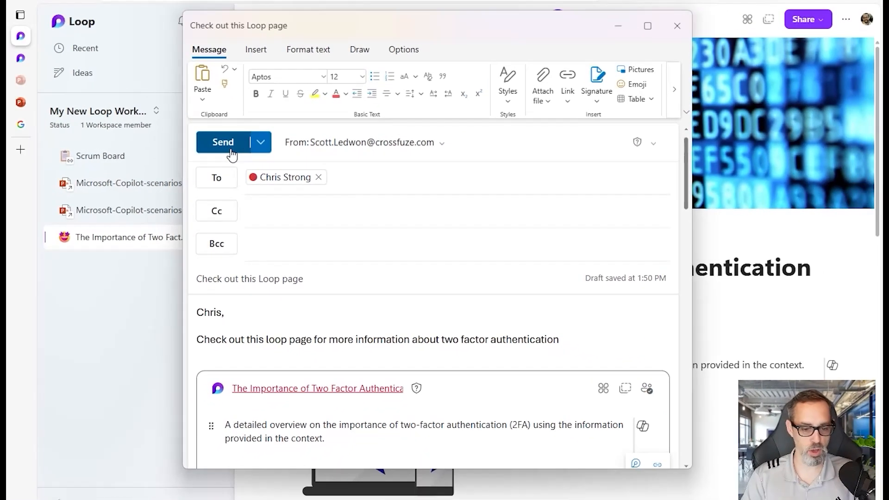
left_click(232, 153)
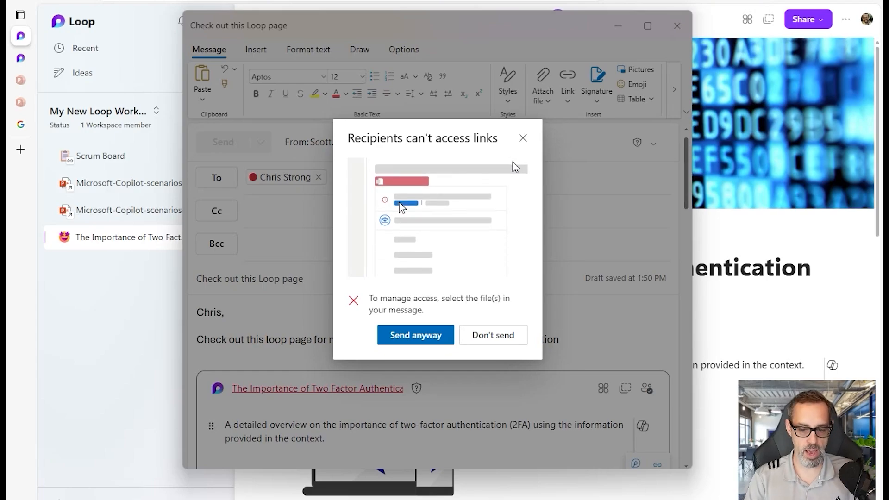
left_click(523, 138)
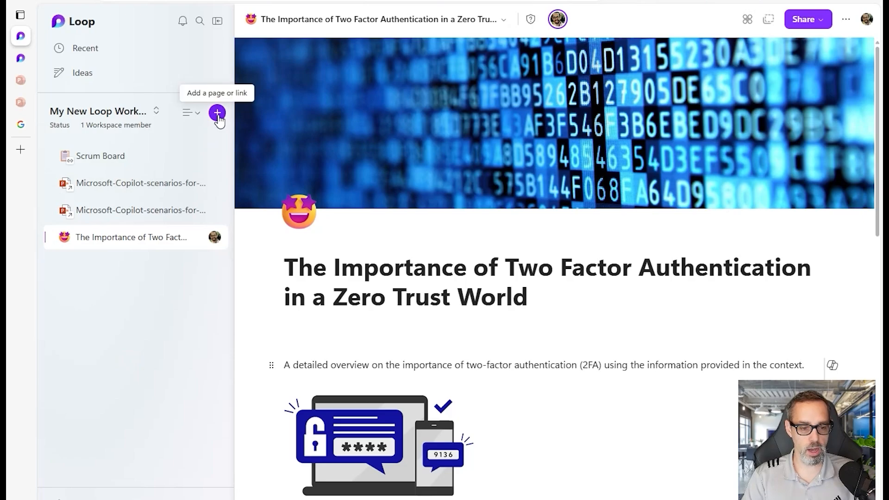
Invite the colleague by name as a member of My New Loop Workspace for Copilot and close the member settings.
left_click(109, 128)
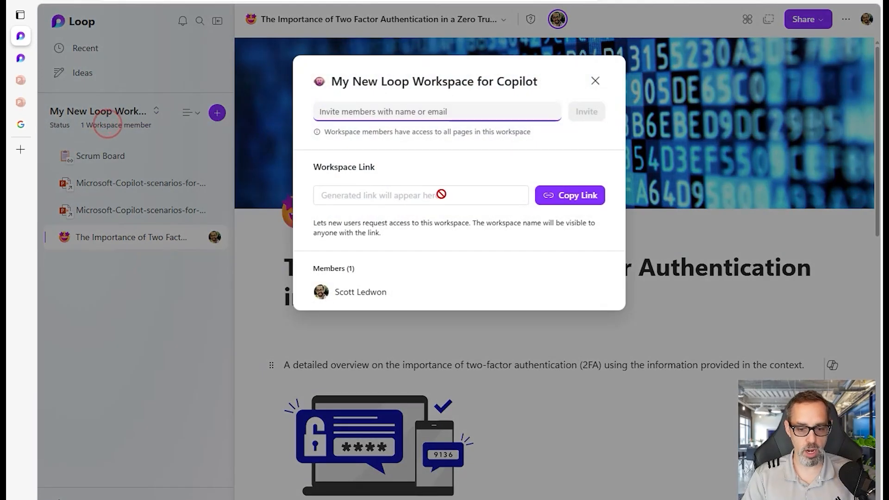
left_click(408, 113)
type("chr")
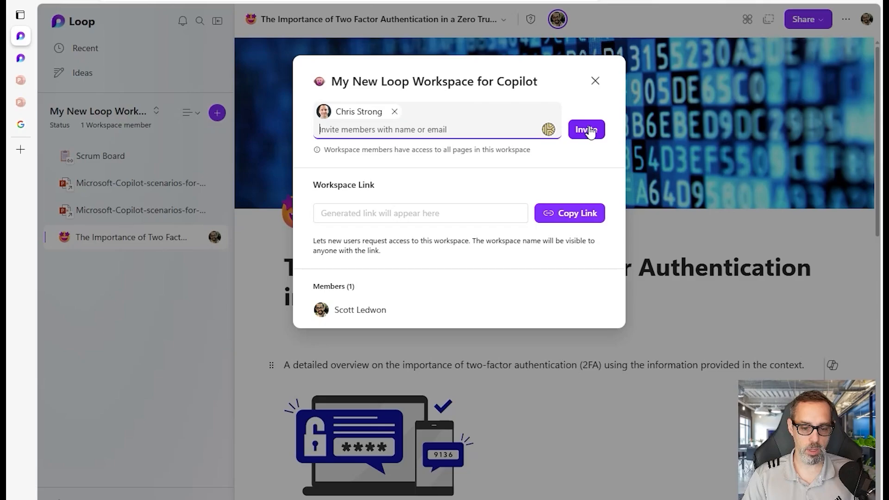
left_click(588, 131)
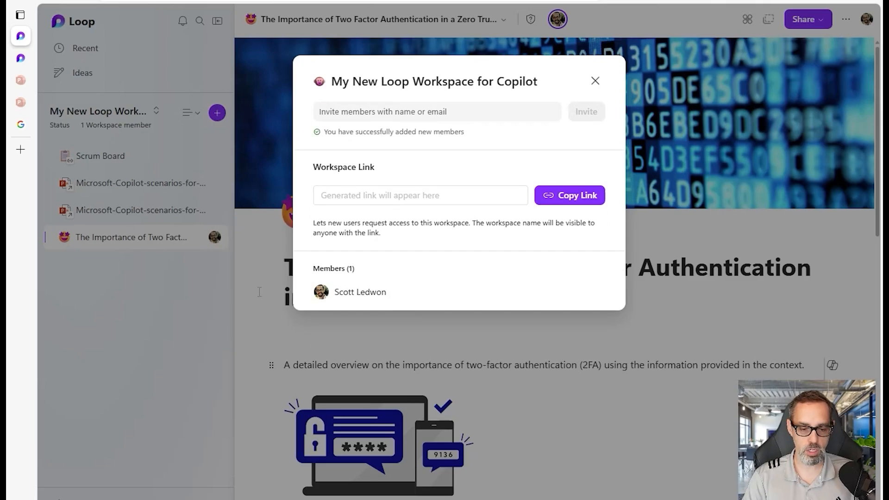
left_click(595, 81)
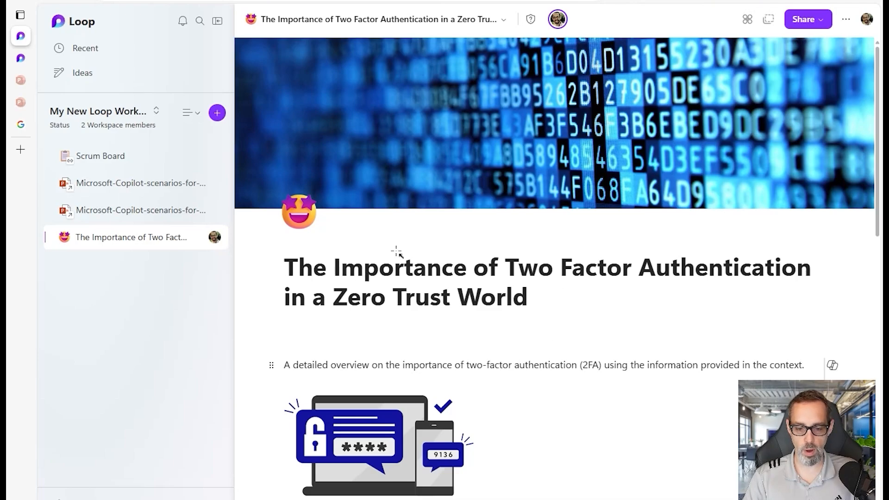
left_click_drag(569, 343, 535, 361)
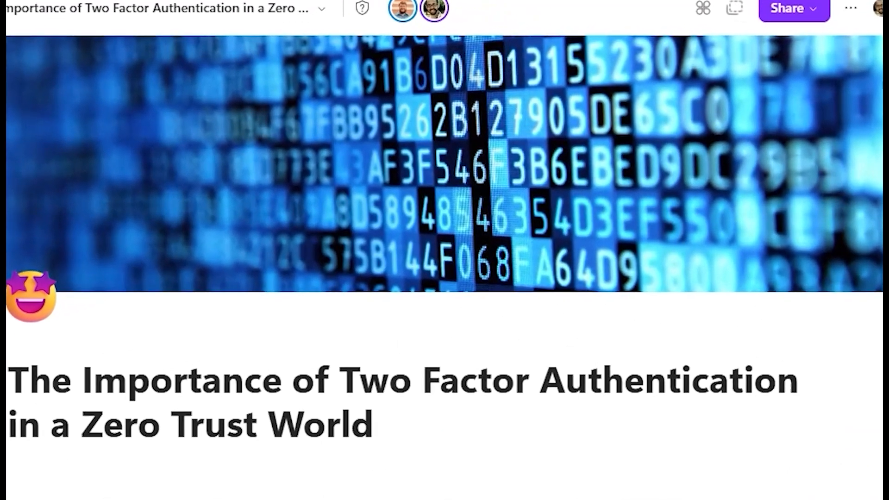
left_click_drag(490, 36, 445, 10)
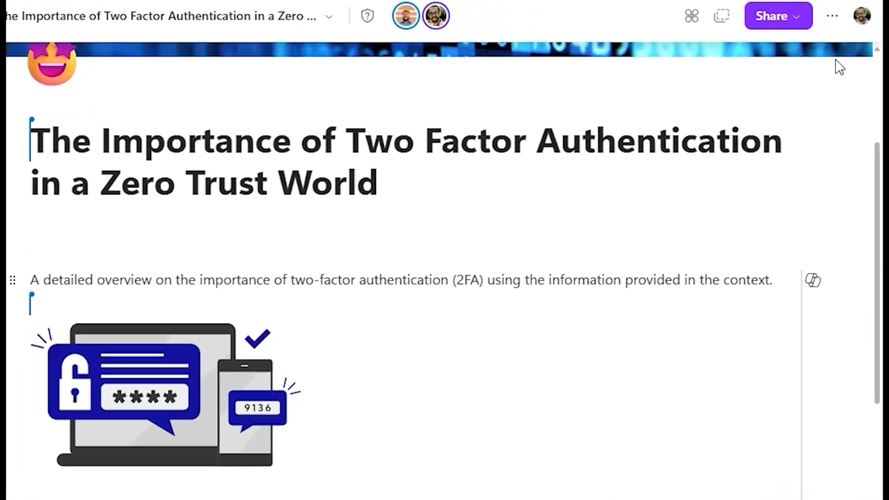
Open the two-factor authentication page's version history and look through the list down to the oldest version.
left_click(832, 15)
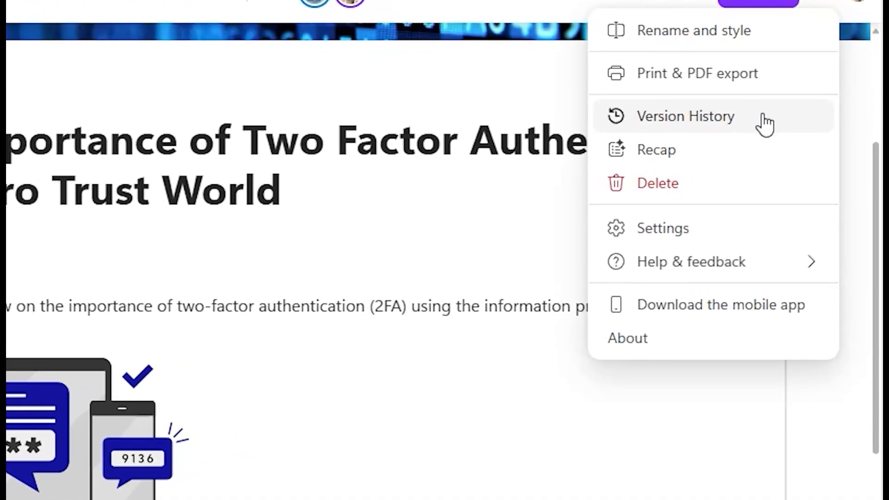
left_click(759, 122)
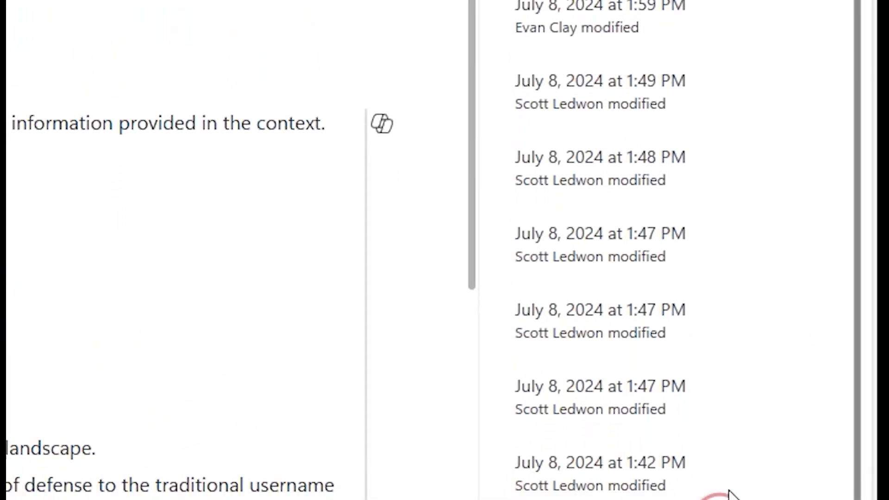
left_click_drag(857, 92, 861, 151)
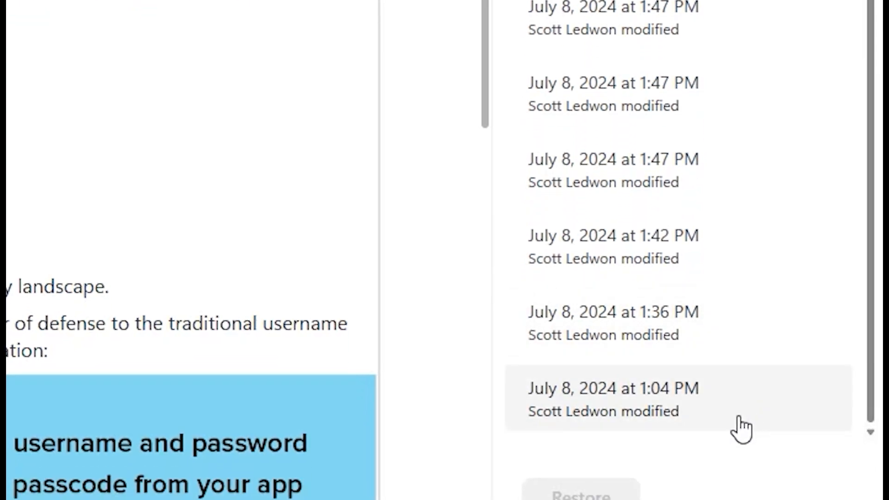
Compare the July 8, 2024 1:48 PM version with the current version in the page's version history.
scroll(740, 428, "up", 3)
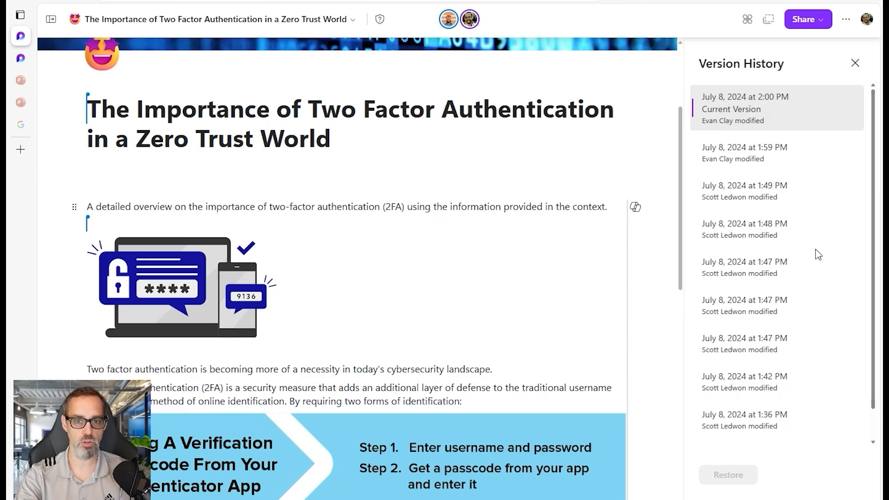
key("Tab")
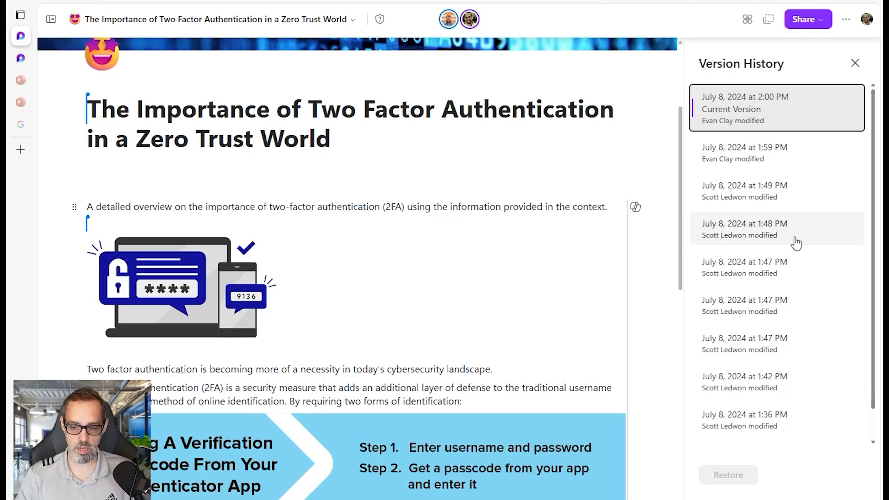
left_click(794, 241)
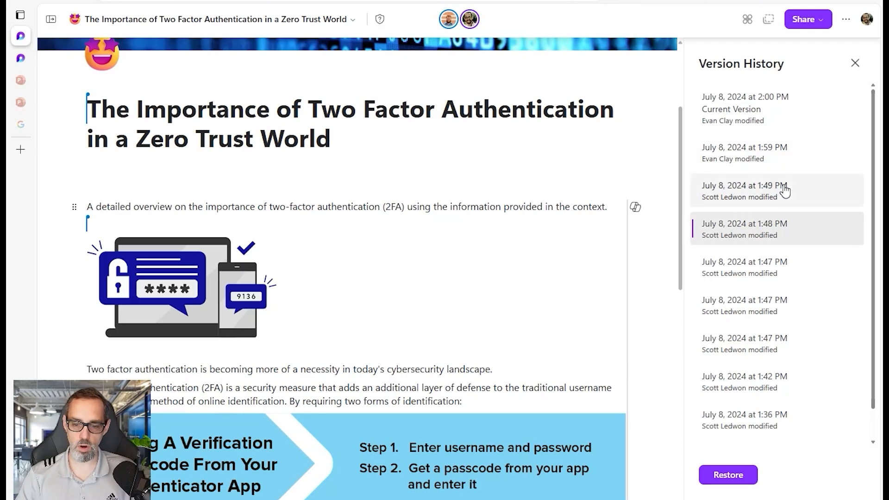
left_click(764, 111)
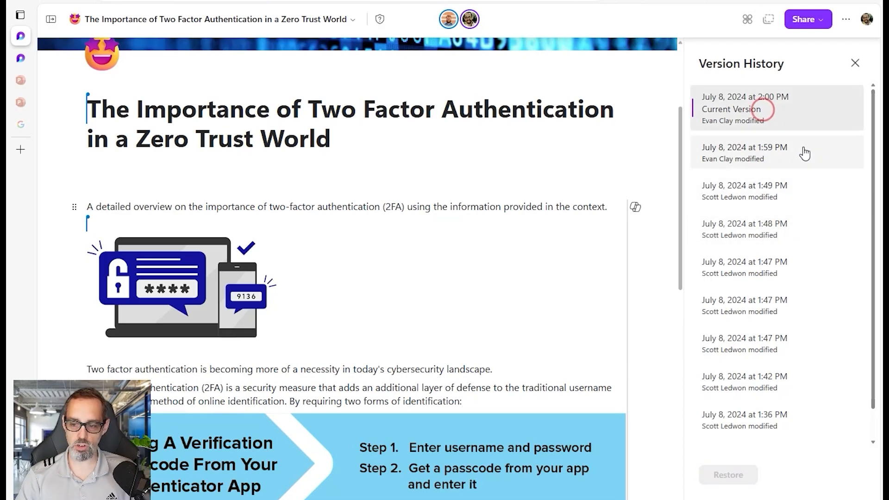
mouse_move(681, 131)
left_mouse_down()
mouse_move(698, 415)
mouse_move(694, 139)
left_mouse_up()
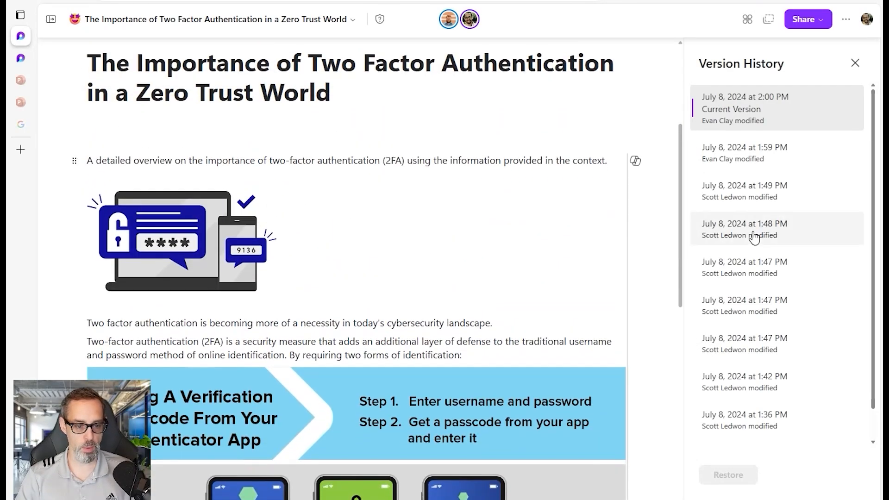
Restore the page to the July 8, 2024 1:59 PM version and look through the restored content.
left_click(787, 151)
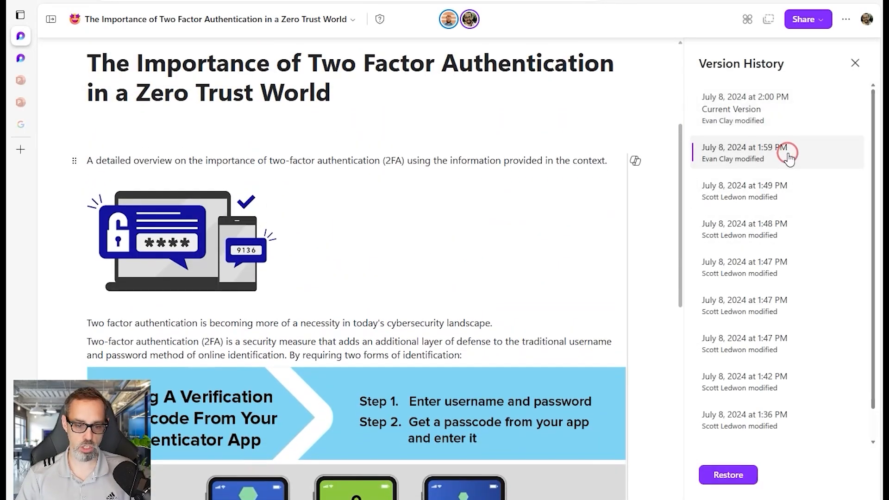
left_click(728, 475)
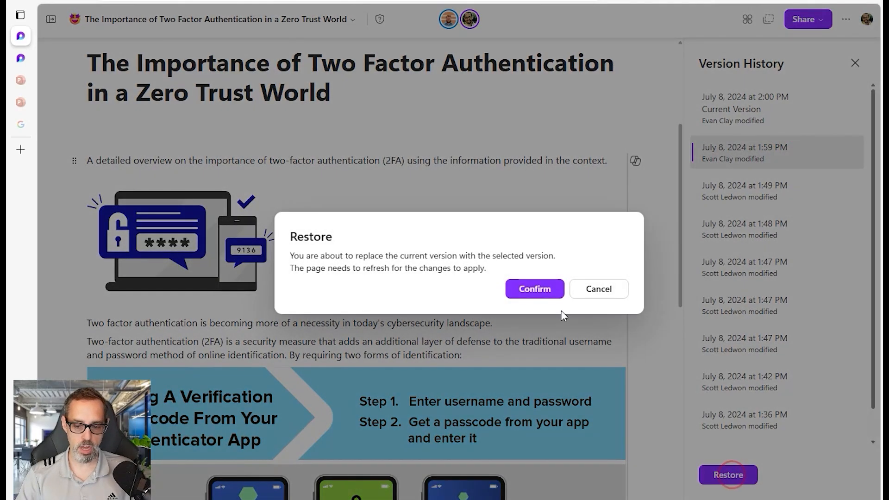
left_click(539, 288)
scroll(873, 73, "down", 5)
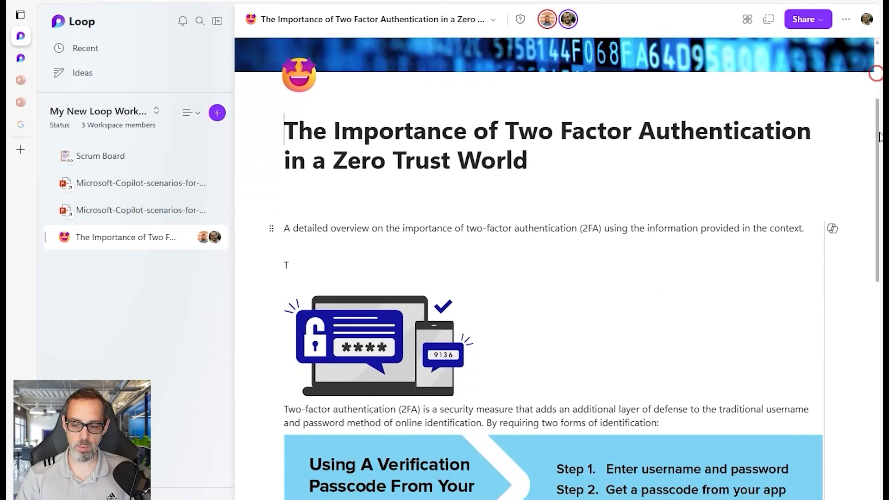
scroll(769, 267, "down", 10)
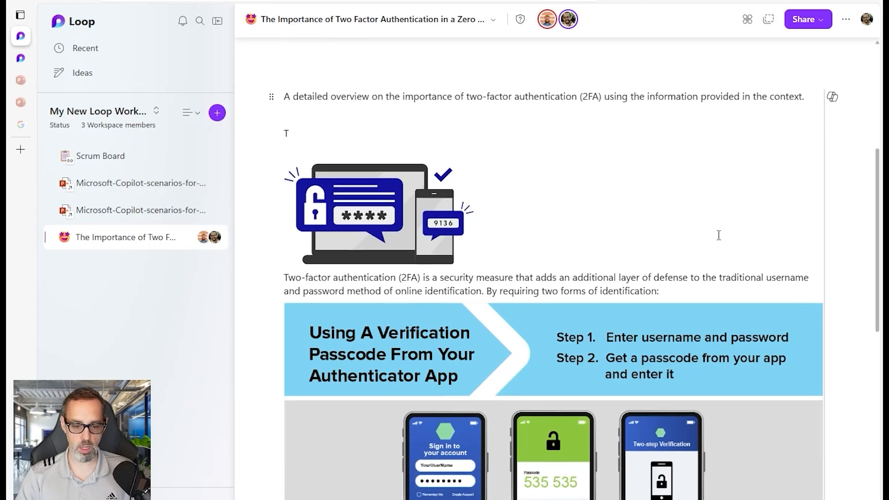
scroll(676, 277, "up", 15)
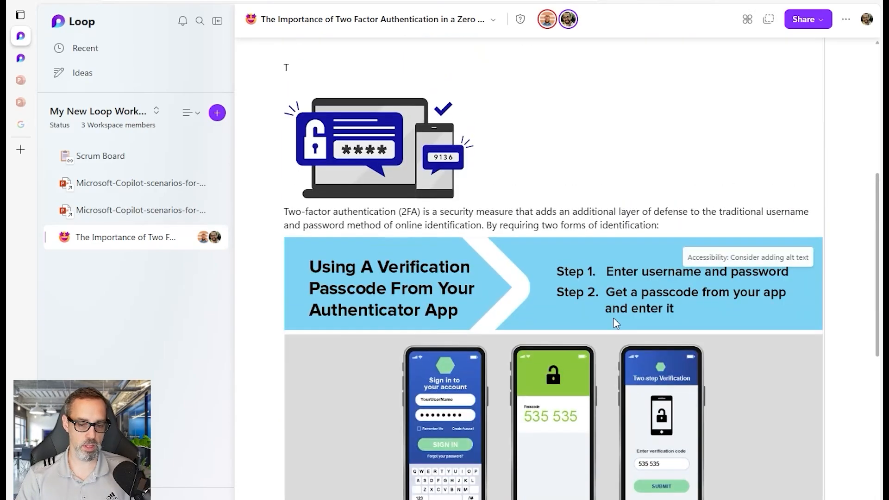
Reopen the page's version history and restore the 2:01 PM version listed directly below the current one.
left_click(846, 22)
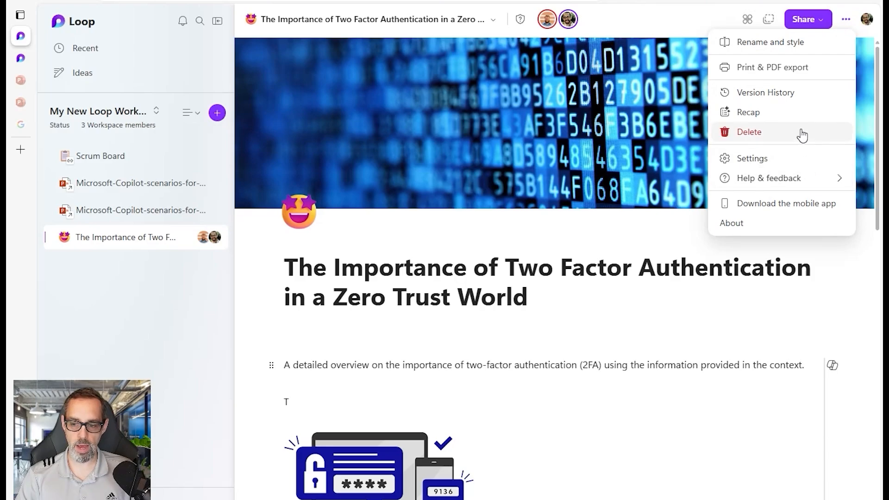
left_click(792, 94)
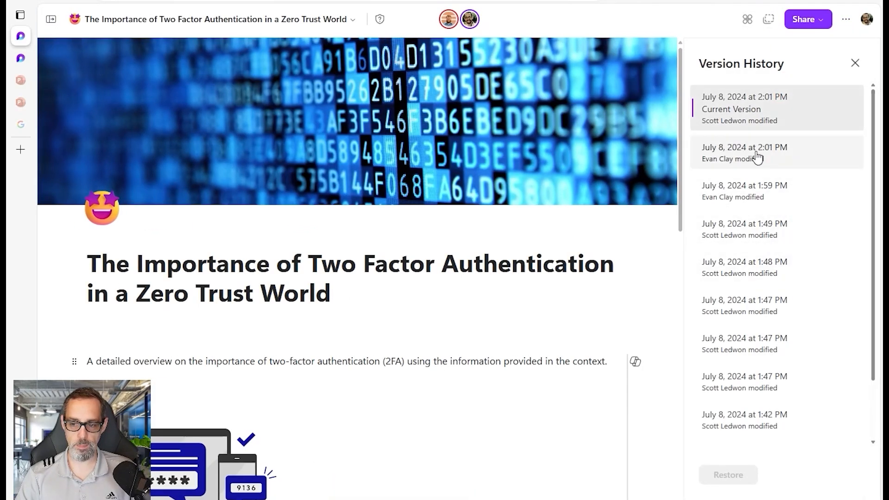
left_click(796, 158)
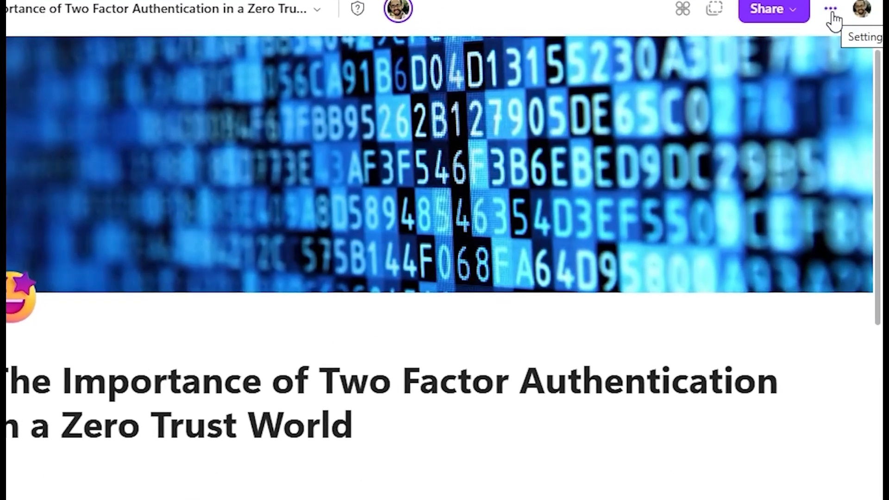
Open the Recap feature for the two-factor authentication page and start a new recap.
left_click(837, 13)
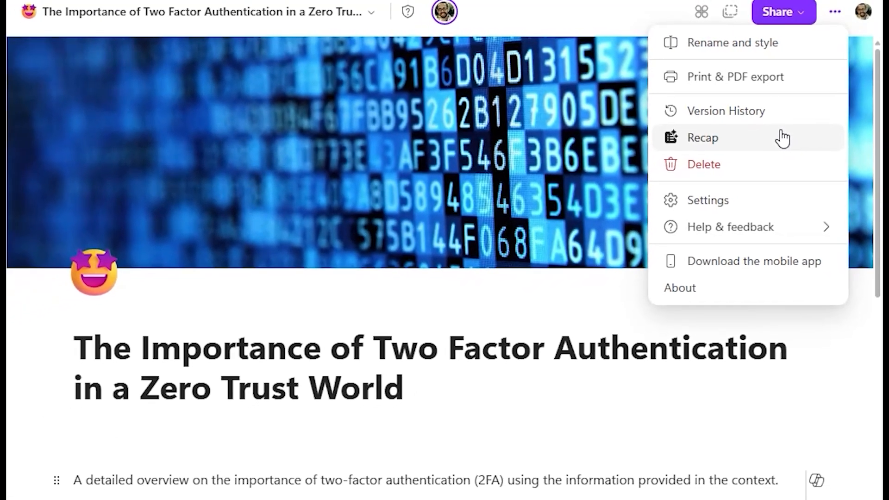
left_click(772, 147)
scroll(814, 222, "down", 2)
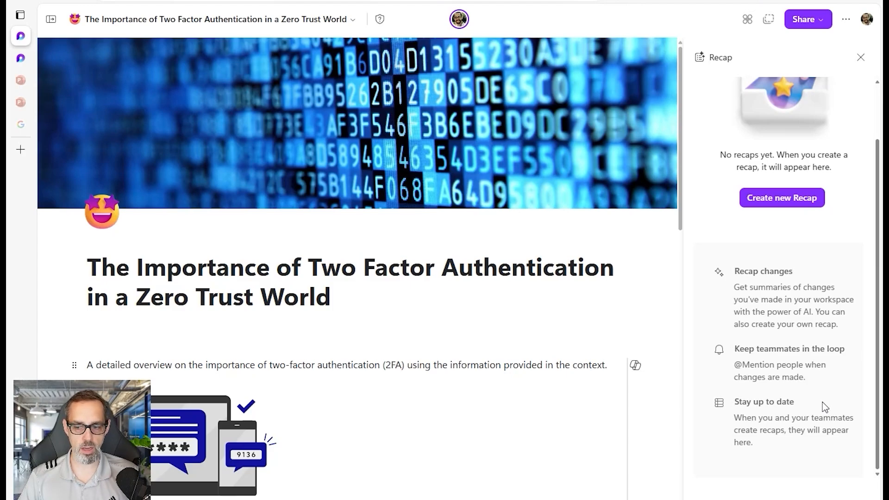
left_click(786, 204)
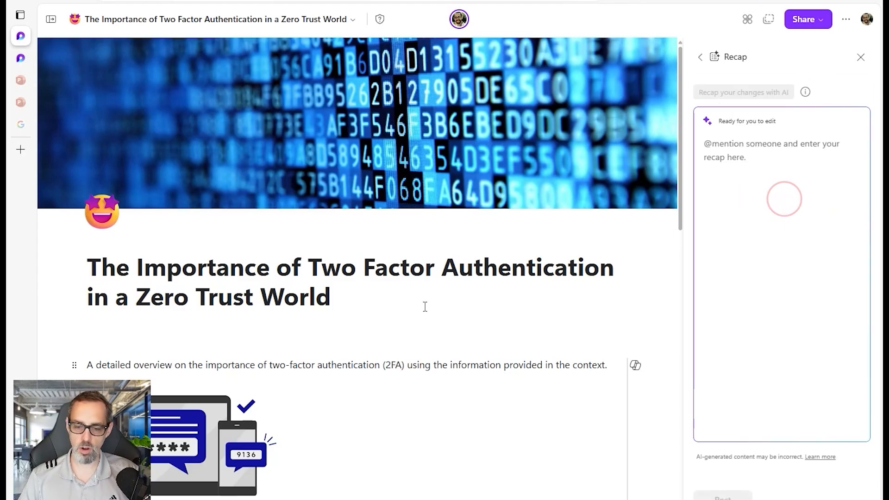
Add the line "I'm adding a placeholder line here for use to fill in later." below the page's detailed overview sentence.
scroll(337, 300, "down", 4)
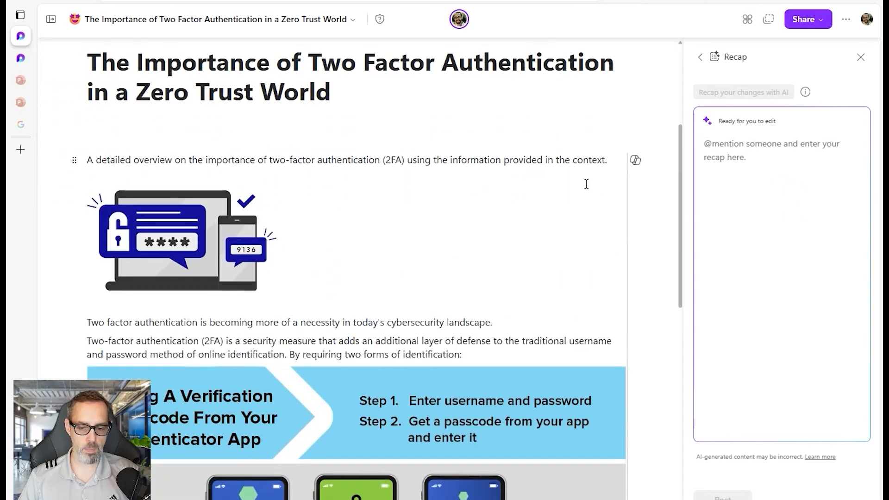
left_click(614, 159)
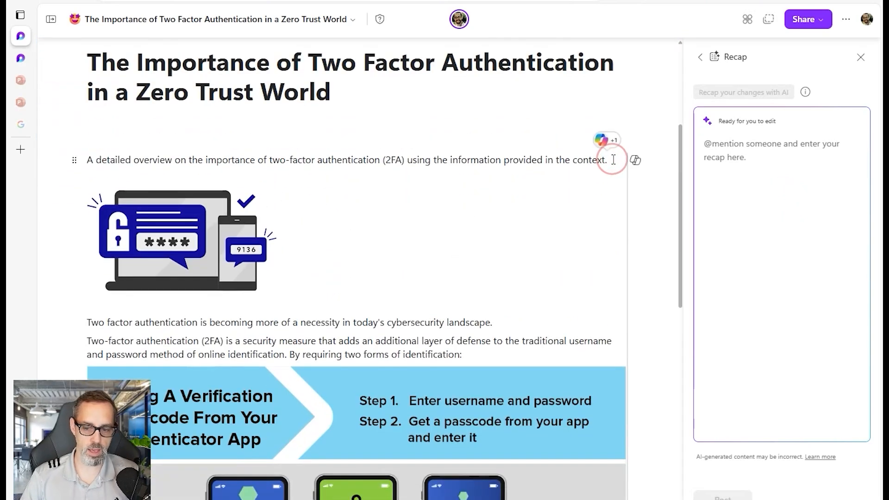
key("Return")
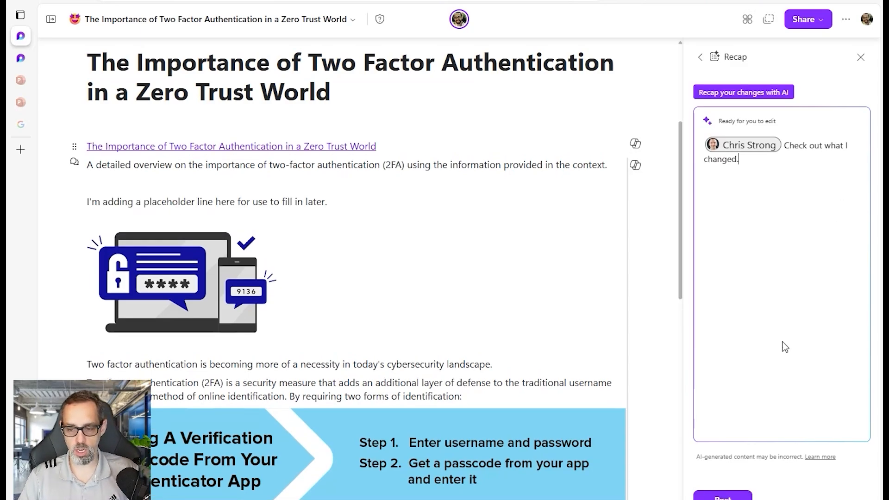
Post the recap mentioning the colleague with the message "Check out what I changed." and open the posted recap.
left_click(722, 496)
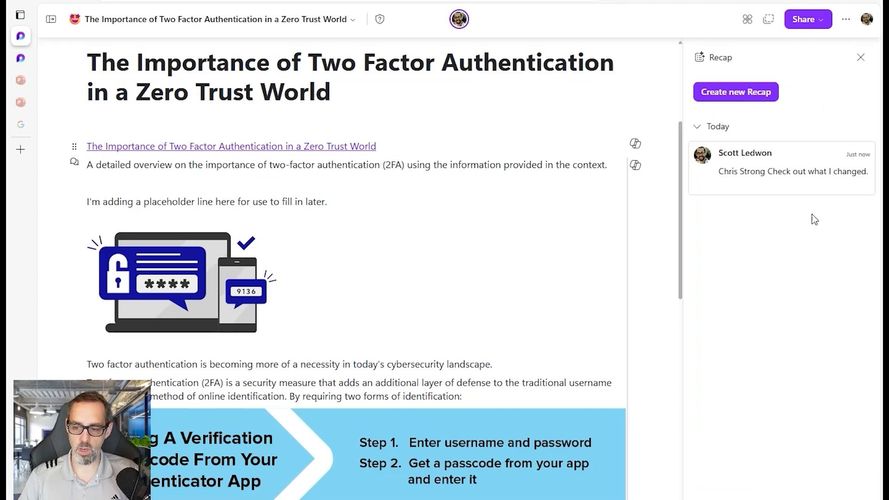
left_click(804, 183)
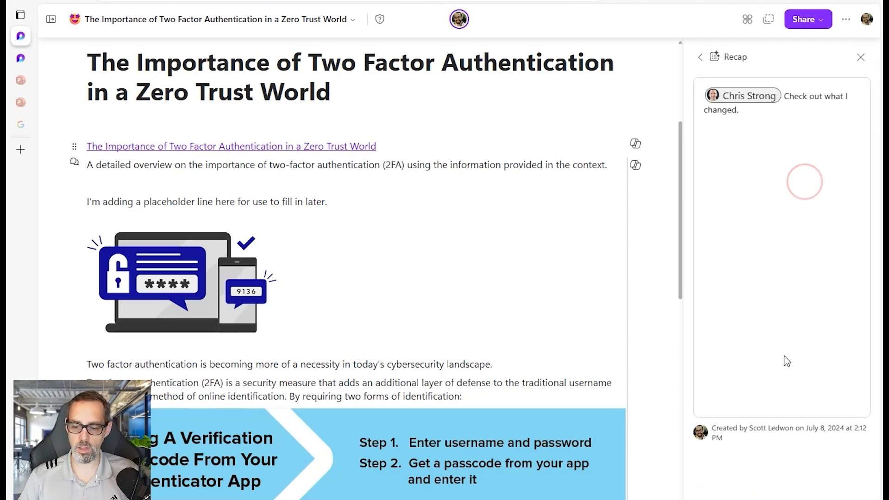